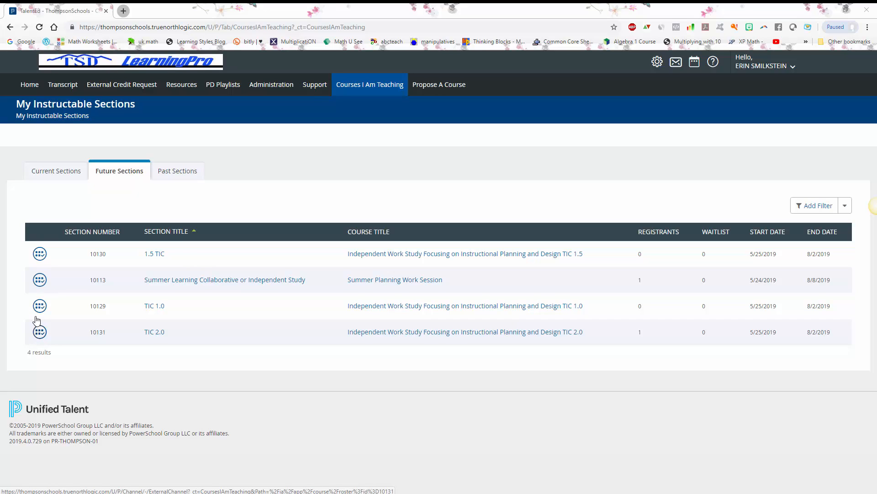
- Open the roster of the Summer Learning Collaborative or Independent Study section and display its sign-in sheet in a maximized window
click(40, 281)
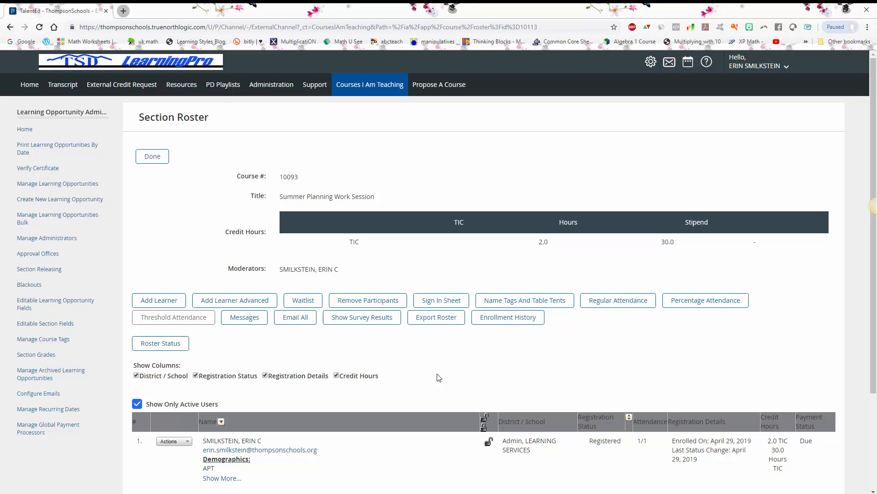
click(442, 301)
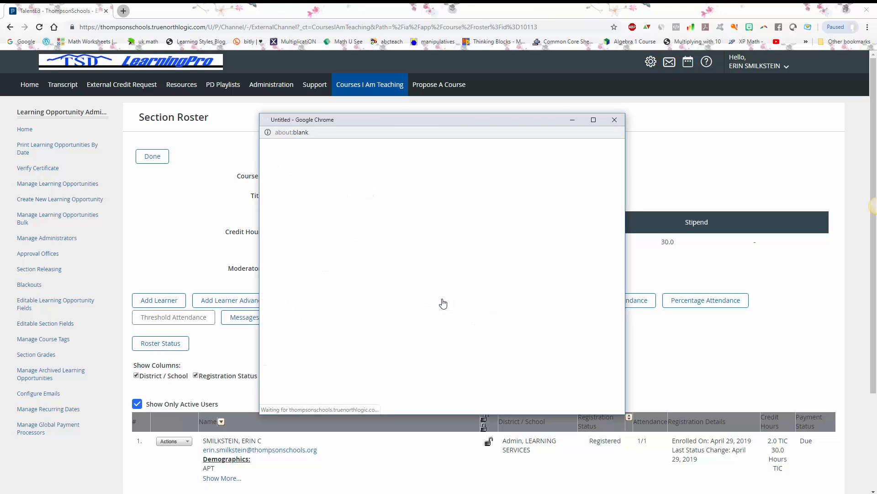
click(593, 121)
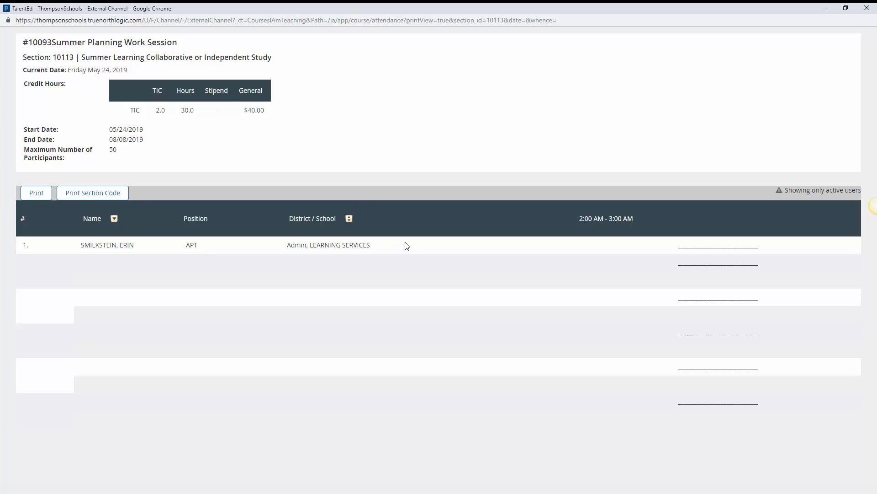
- Preview the sign-in sheet printout with the section's QR code, cancel printing and close the sheet
click(77, 196)
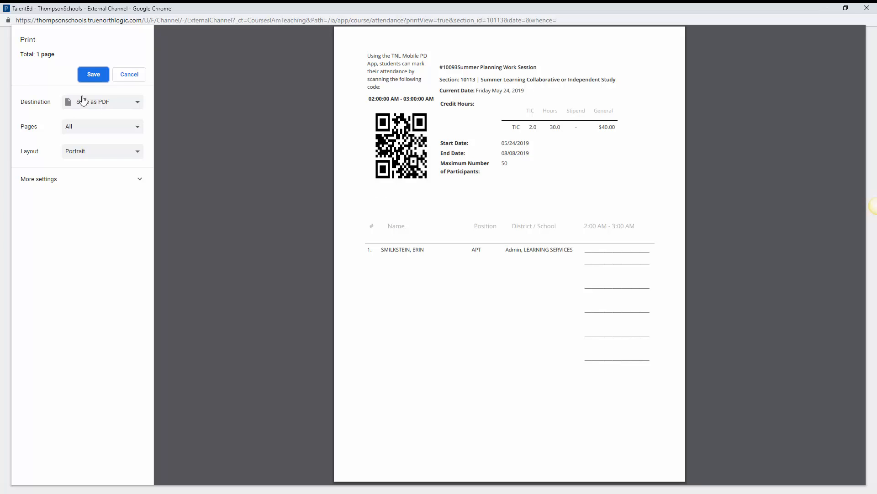
click(124, 77)
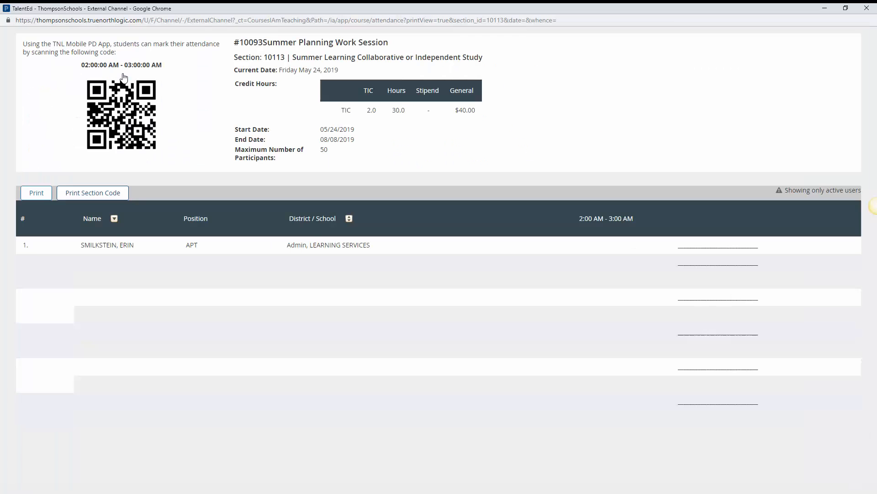
click(81, 193)
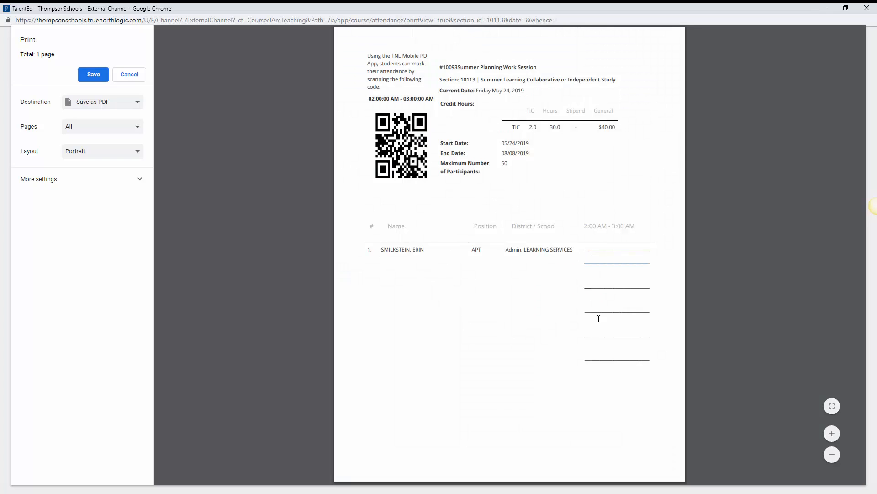
drag(380, 249, 588, 256)
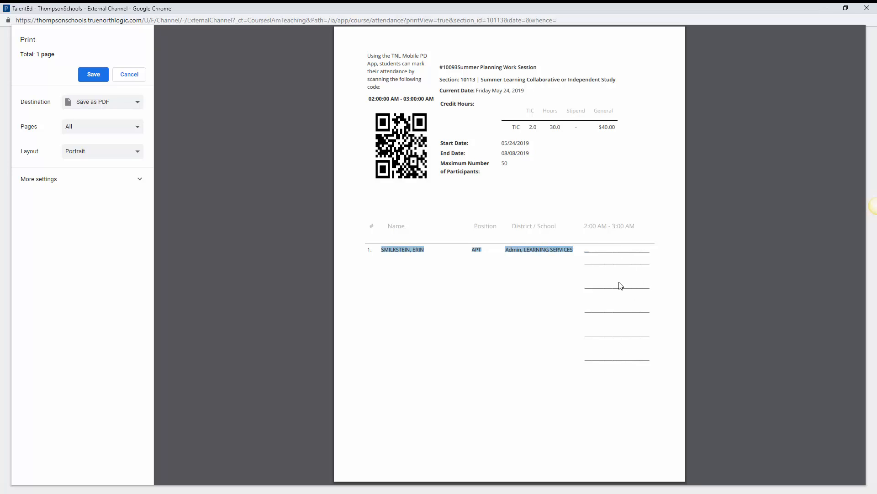
click(128, 76)
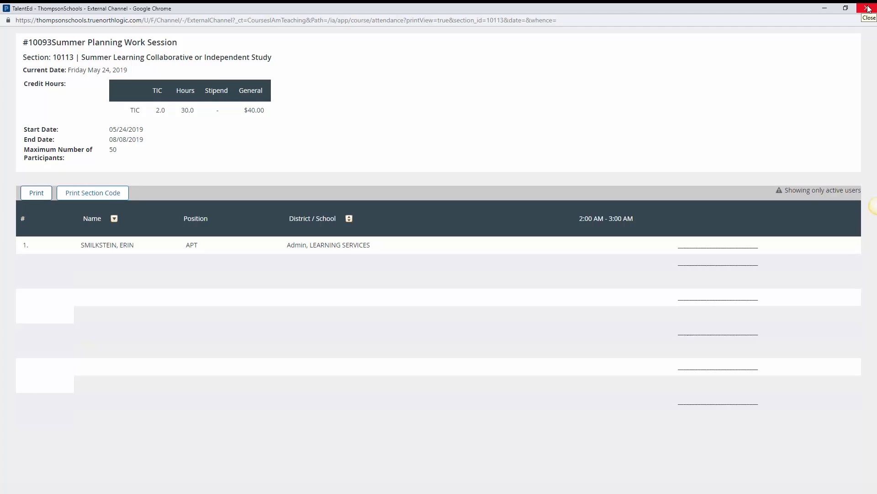
click(868, 7)
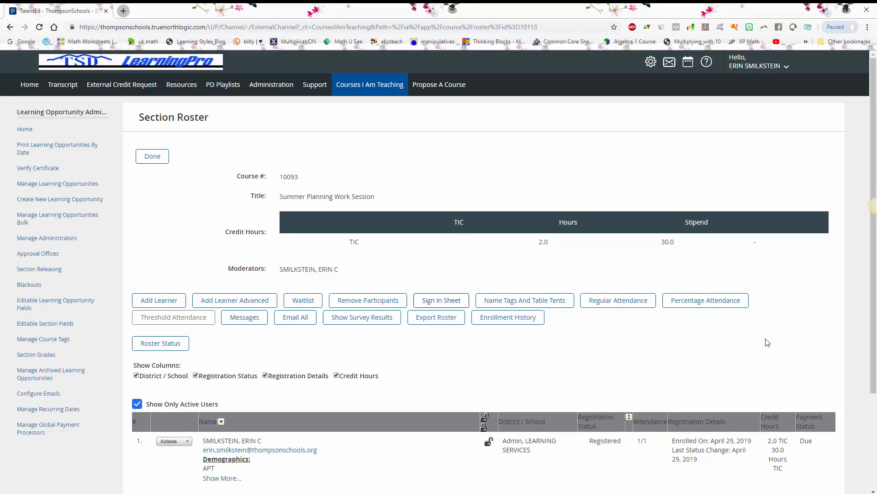
- View the section's waitlist and return to the section roster
scroll(791, 319, down, 3)
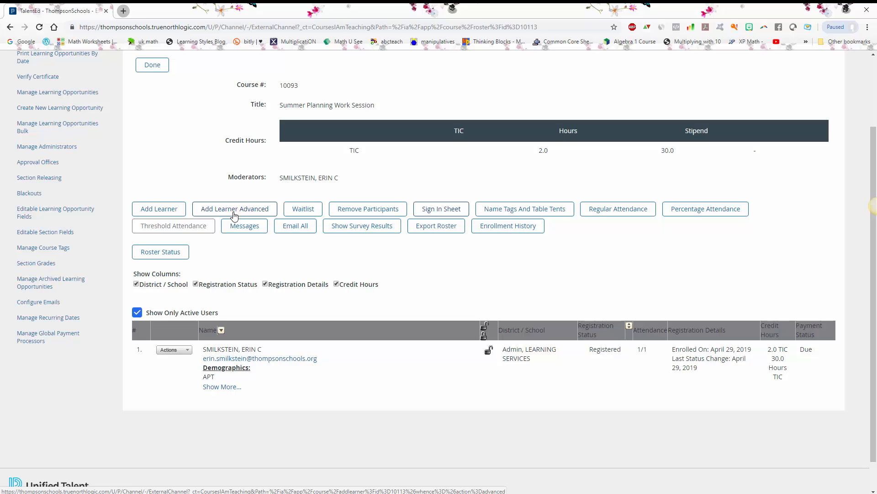
click(303, 209)
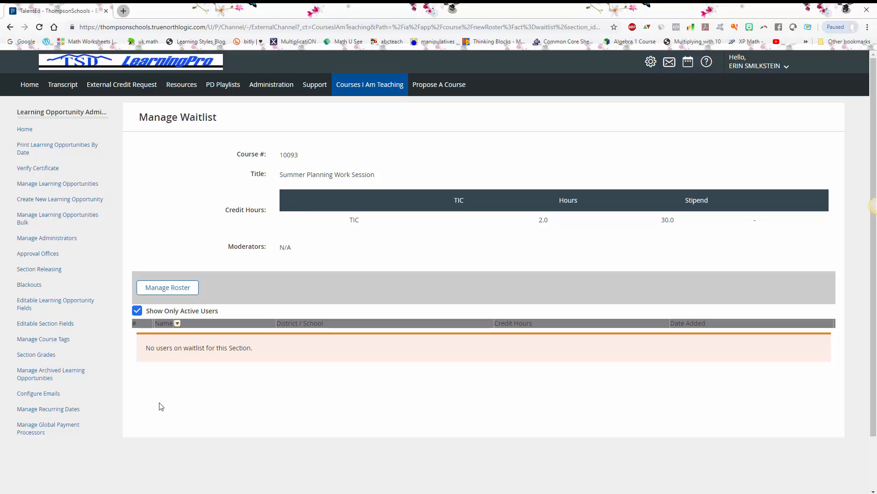
click(178, 292)
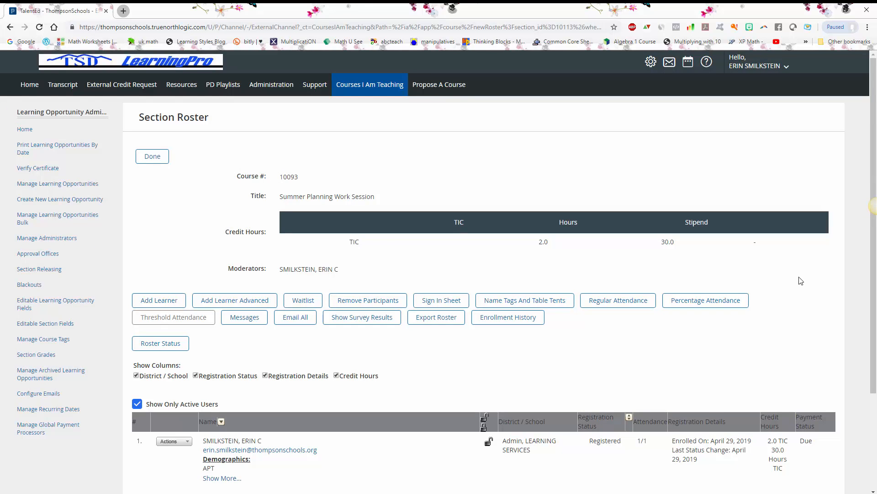
- Start removing the registered learner from the roster through the learner's own row, and cancel at the confirmation
scroll(800, 280, down, 2)
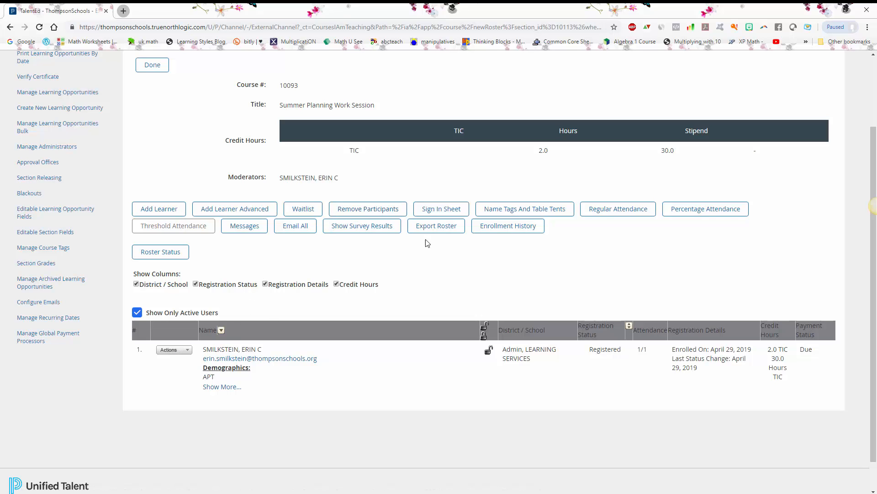
click(184, 352)
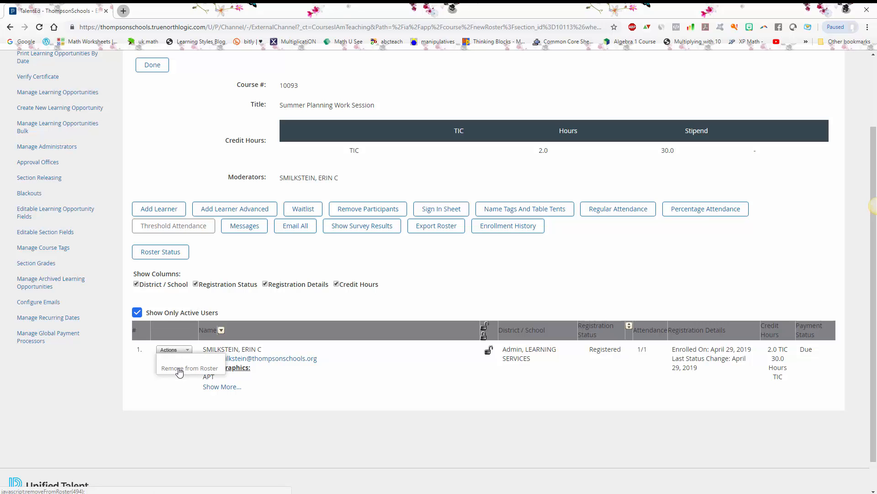
click(179, 369)
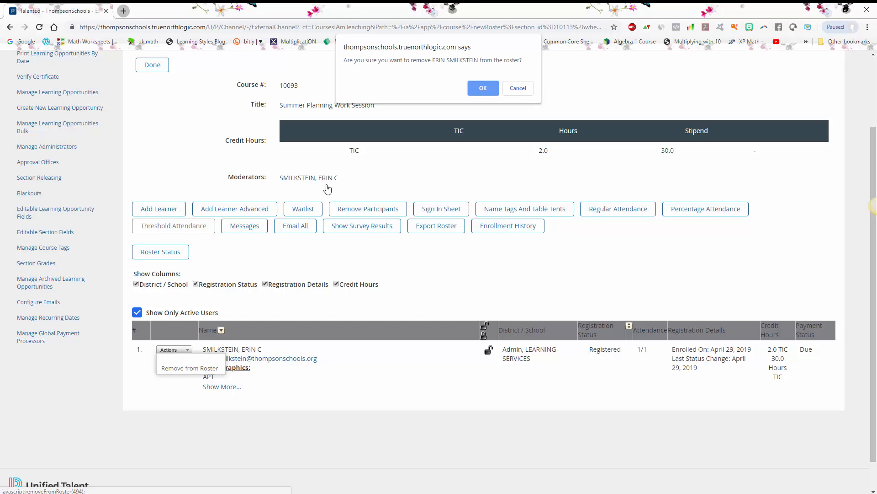
click(518, 89)
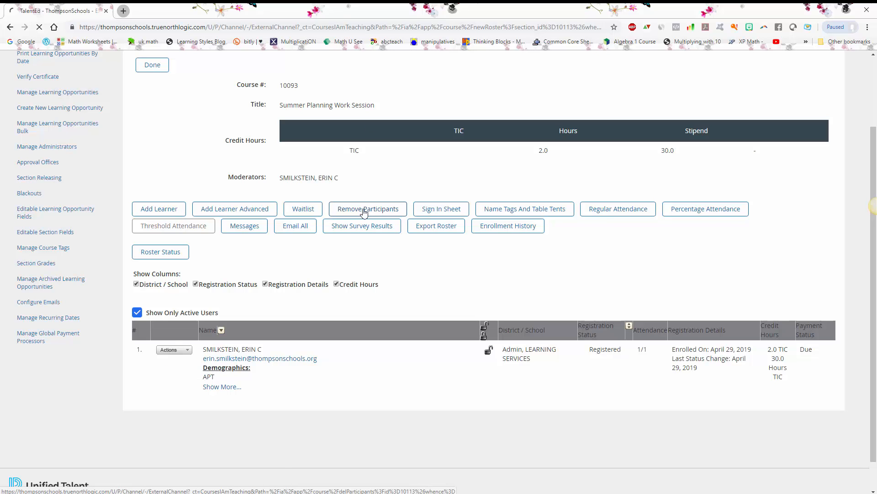
- Open the page for removing several participants and examine its option for sending notification emails
click(364, 209)
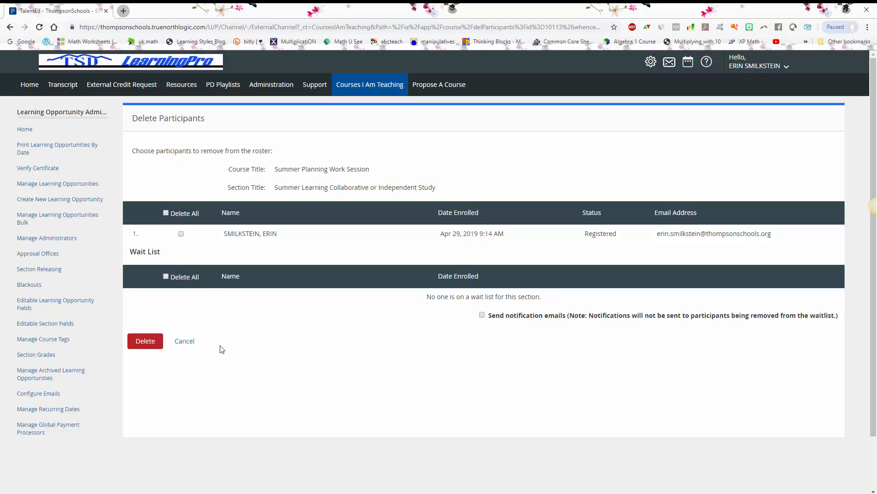
drag(492, 315, 847, 318)
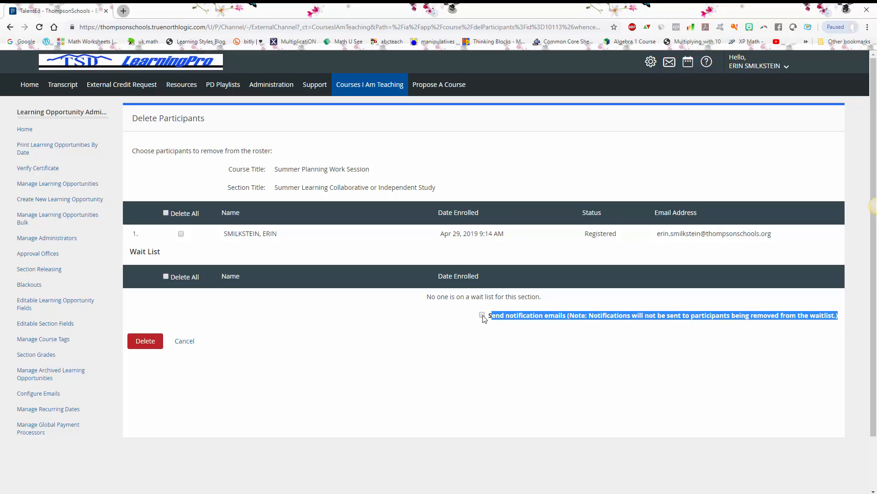
click(501, 332)
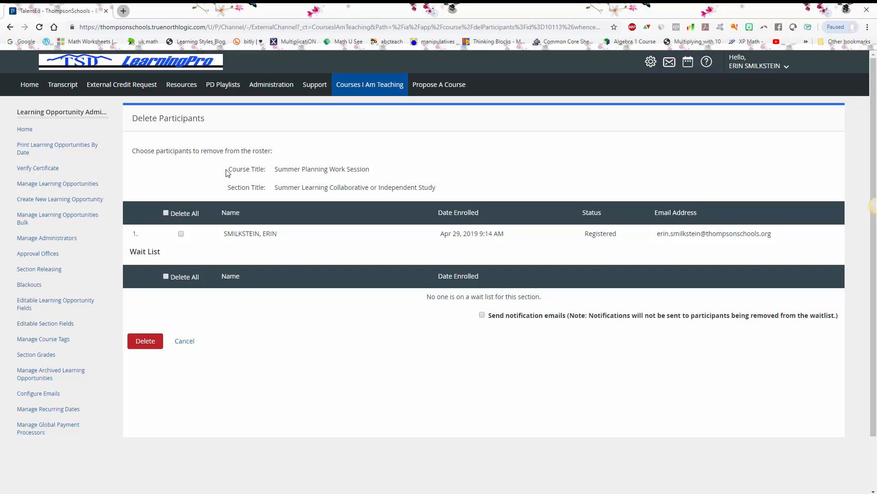
- Start a withdrawal from the Summer Planning Work Session on the home page and cancel the withdraw request
click(30, 86)
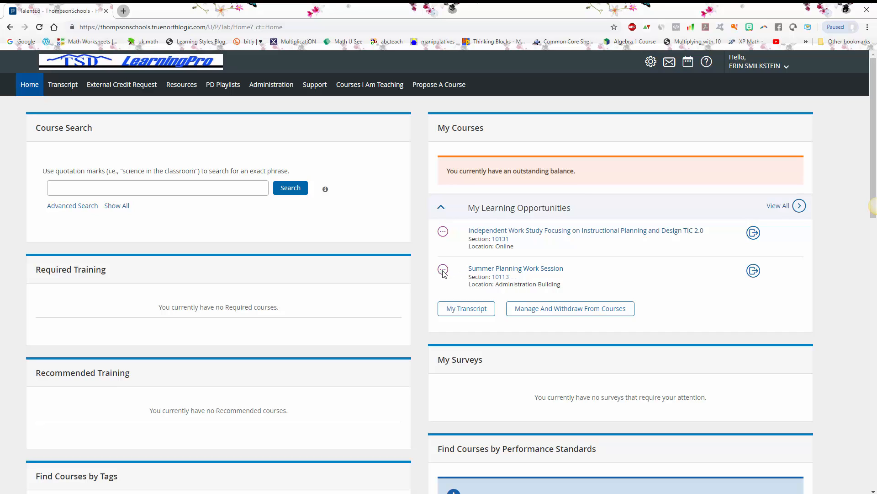
click(753, 272)
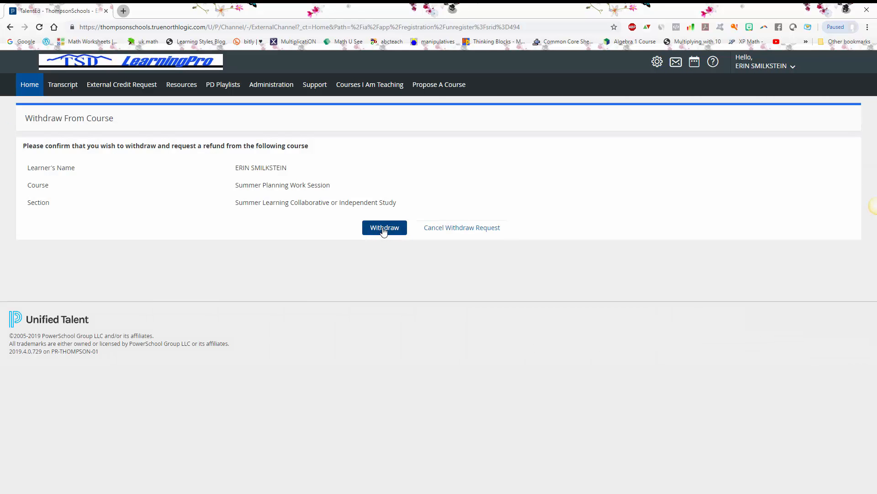
click(439, 230)
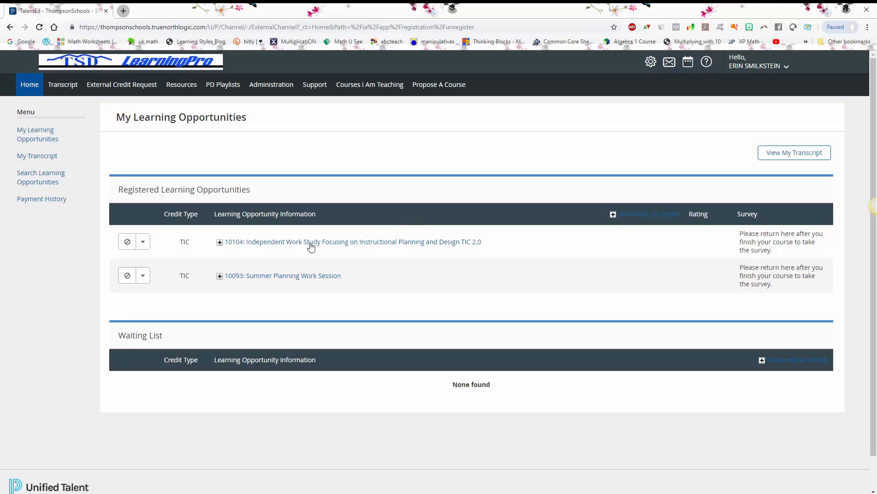
- Examine the registration options offered for the Summer Planning Work Session and the Independent Work Study TIC 2.0 course
click(143, 276)
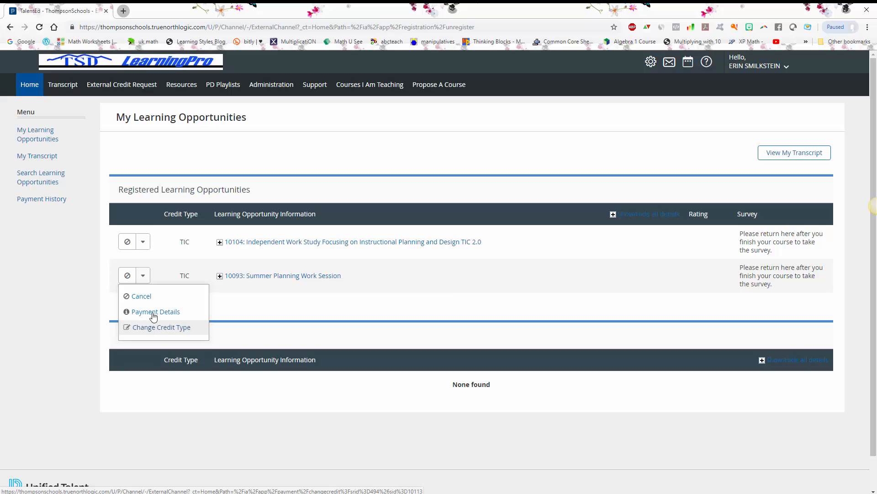
click(142, 243)
click(142, 244)
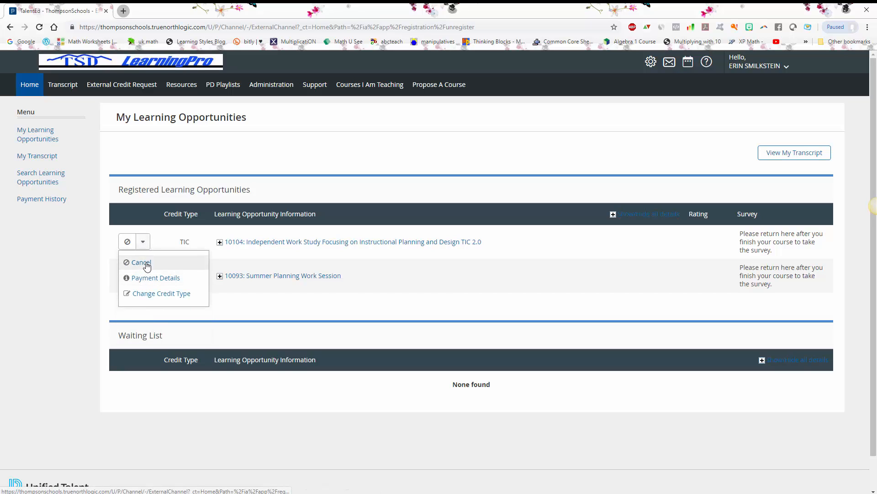
click(360, 165)
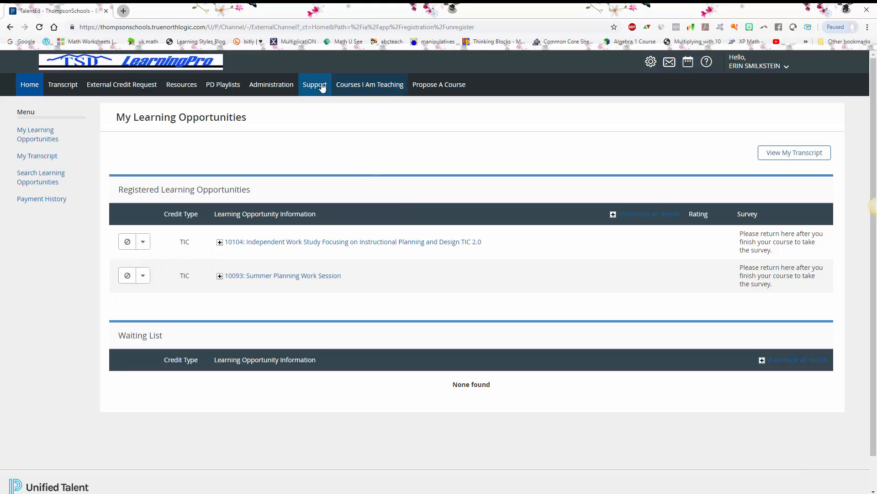
- Reopen the roster of the Summer Learning Collaborative or Independent Study section and check the learner's attendance entry
click(360, 89)
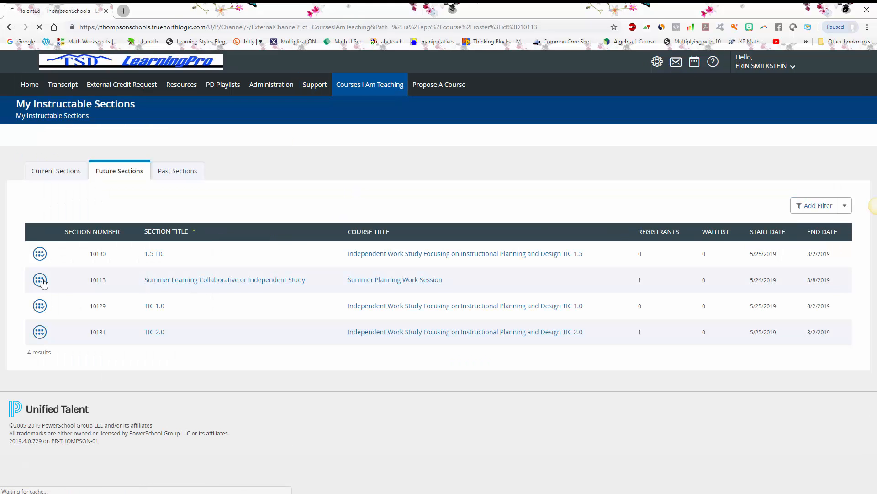
click(40, 280)
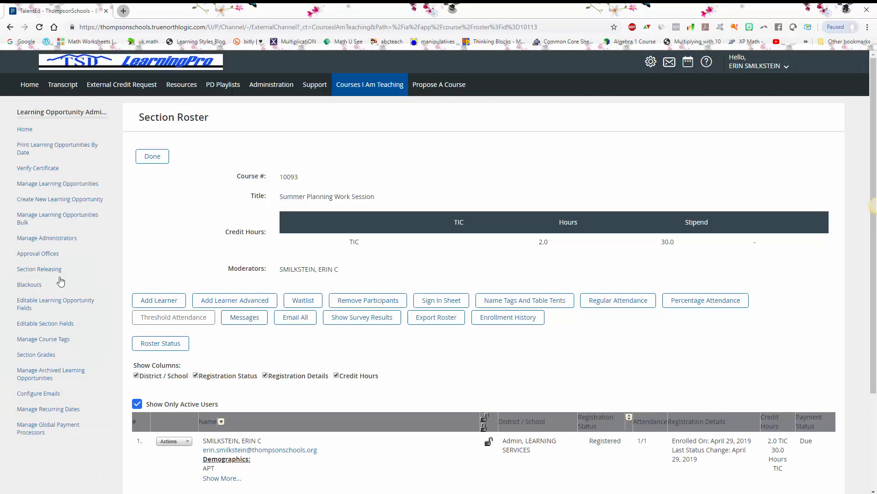
scroll(796, 326, down, 1)
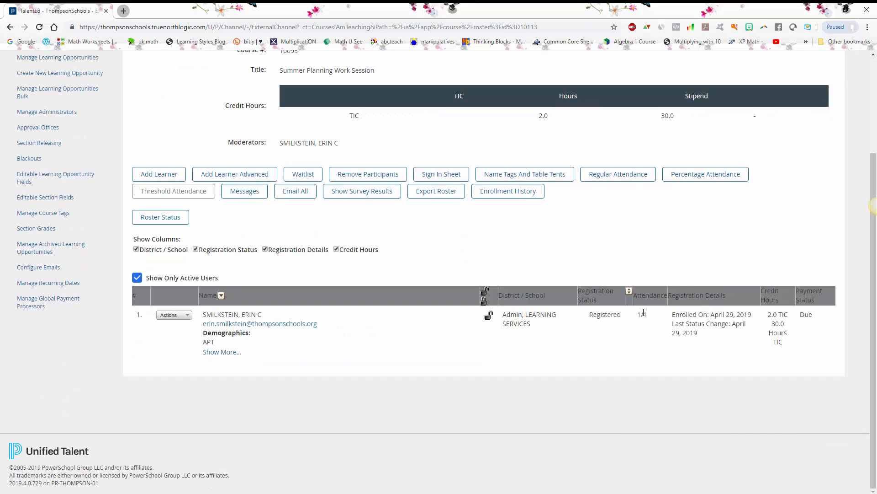
drag(635, 318, 654, 318)
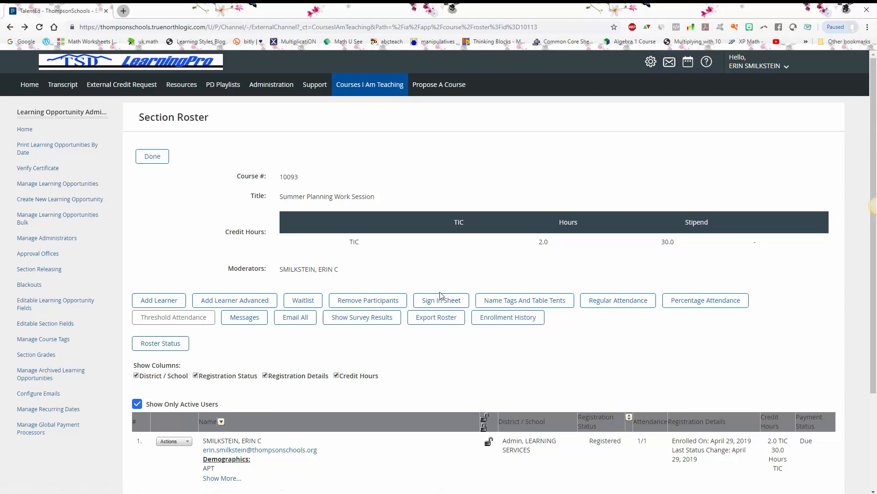
- Generate Avery name tags with 8 labels per page and table tents for the section's roster, with QR codes included
click(504, 303)
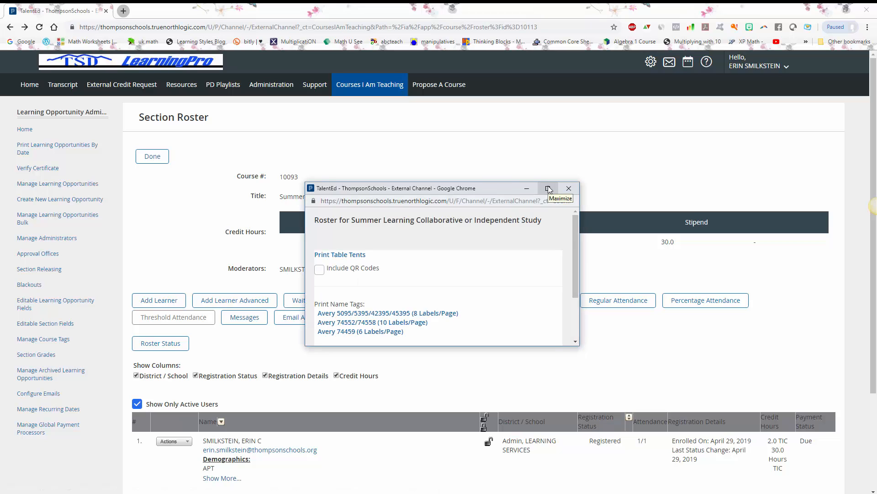
click(548, 189)
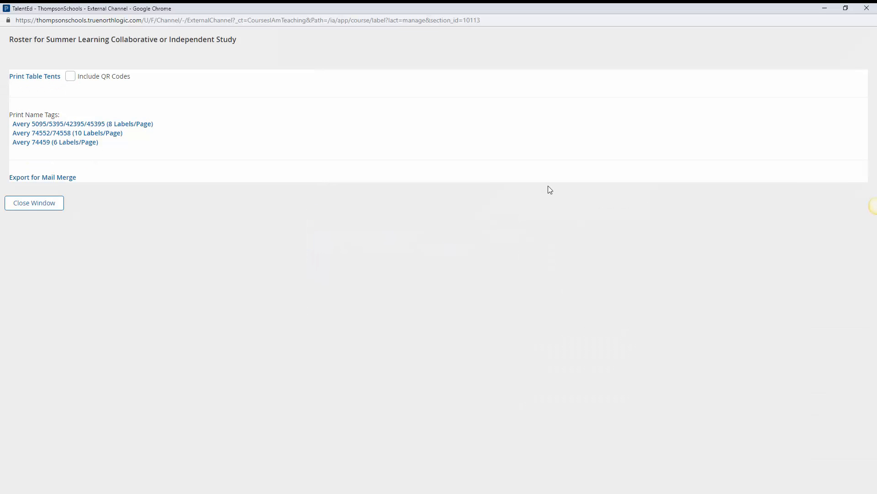
click(70, 77)
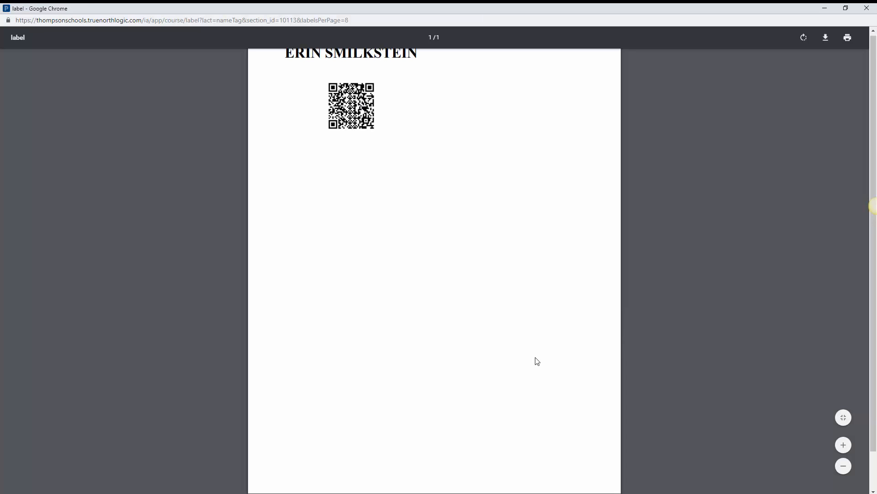
scroll(304, 152, up, 1)
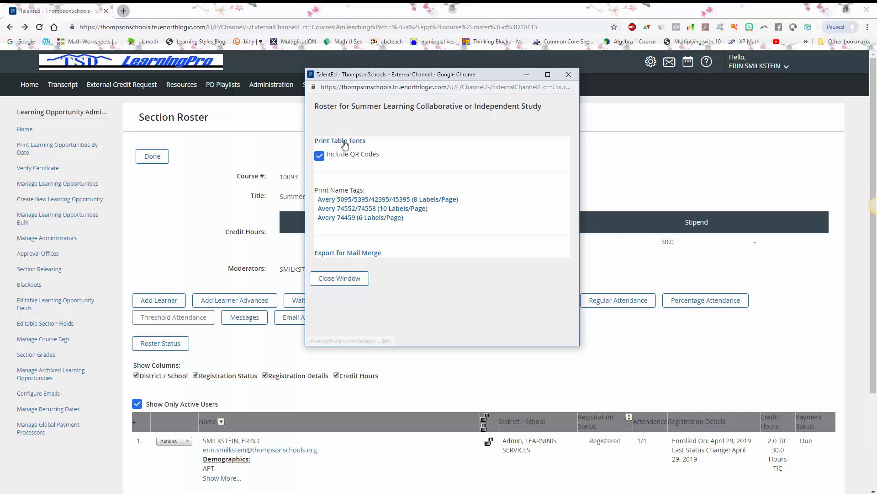
click(345, 143)
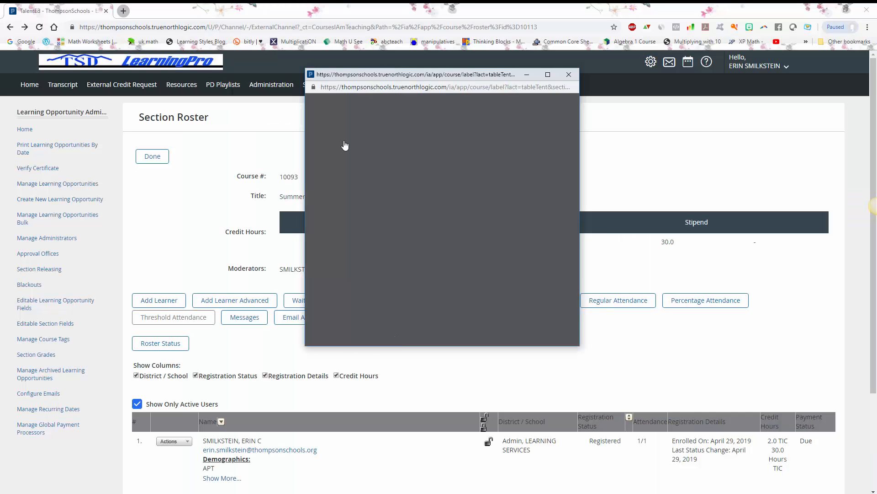
click(547, 75)
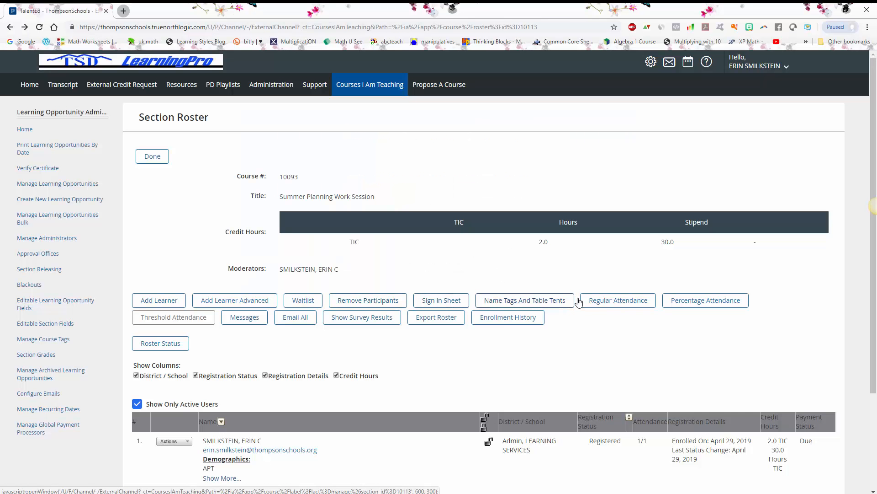
- Open the section's regular attendance and mark the learner's 05/24/2019 session as Not Recorded
click(626, 305)
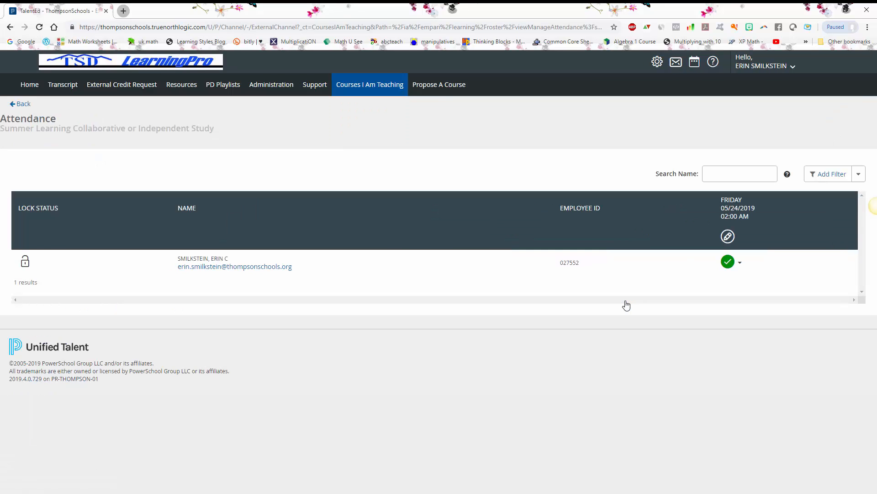
click(740, 265)
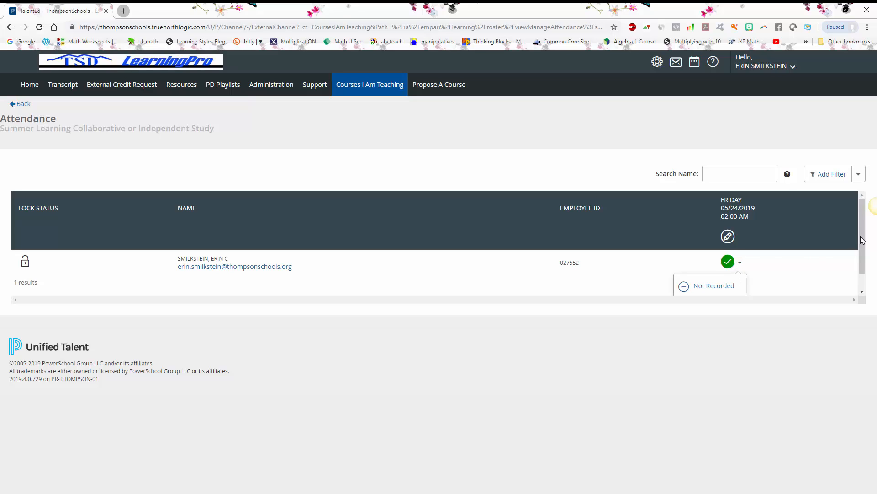
click(862, 291)
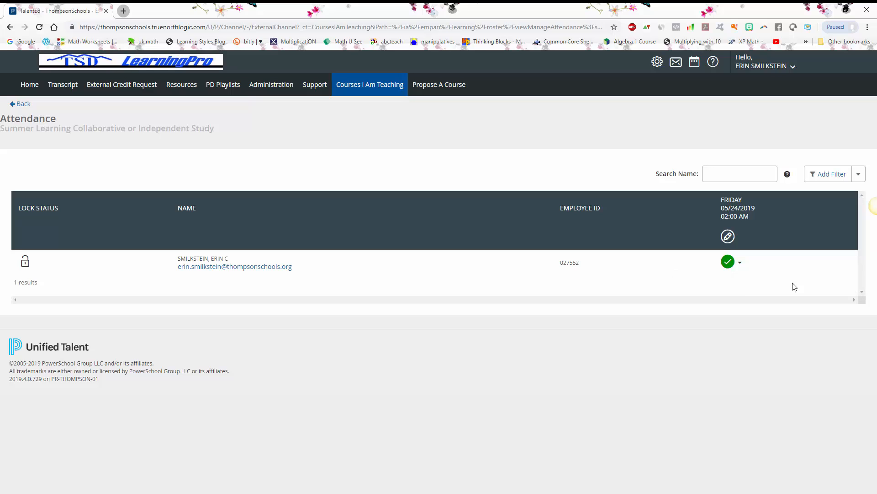
click(739, 264)
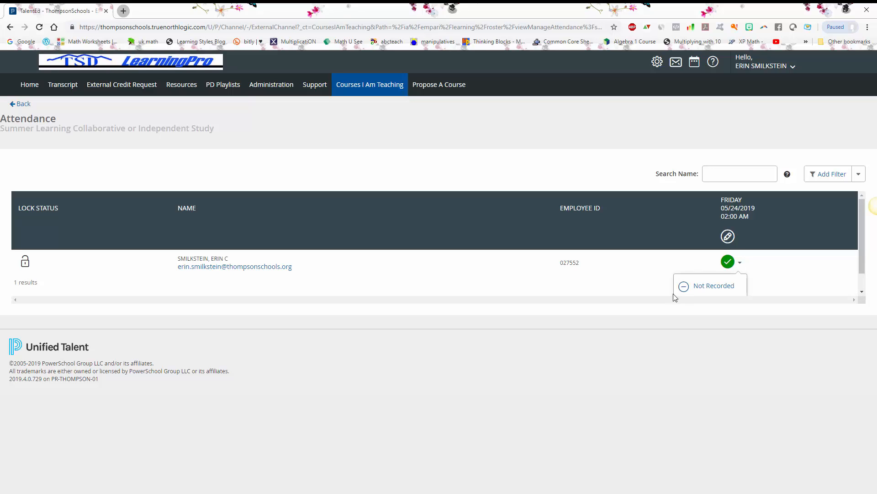
click(709, 288)
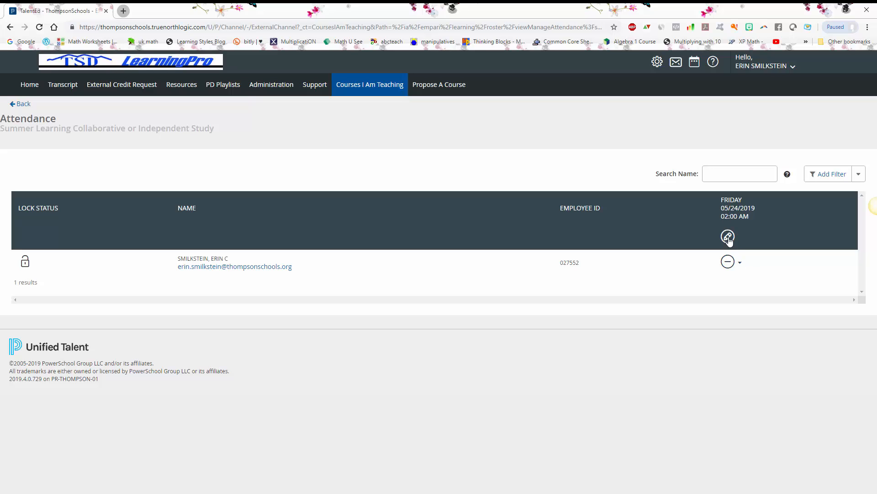
- Mark the learner as Attended for the 05/24/2019 session and return to the section roster
click(740, 265)
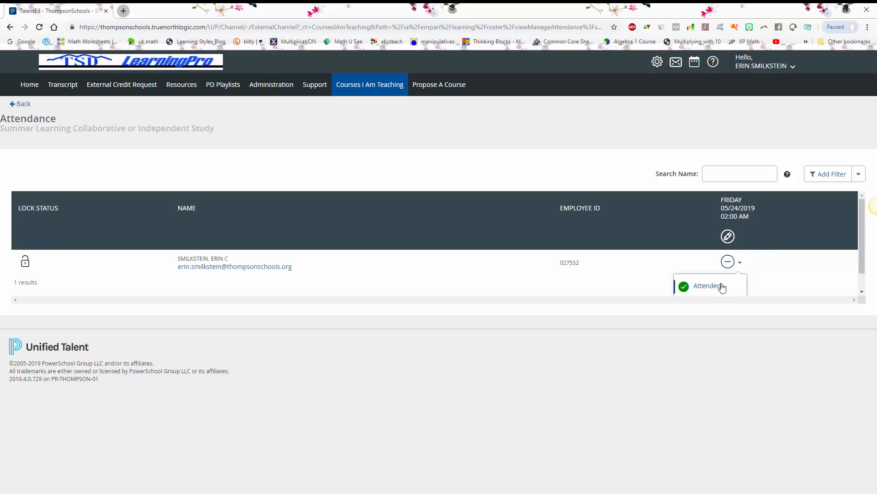
click(704, 284)
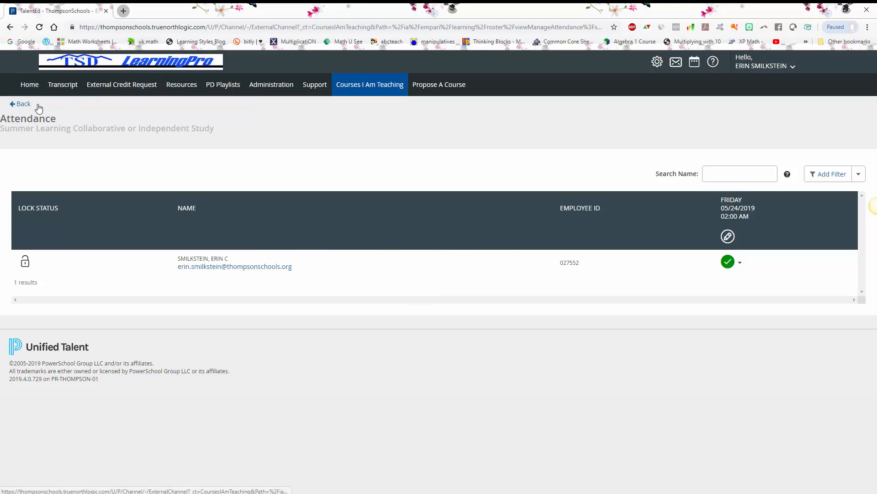
click(22, 105)
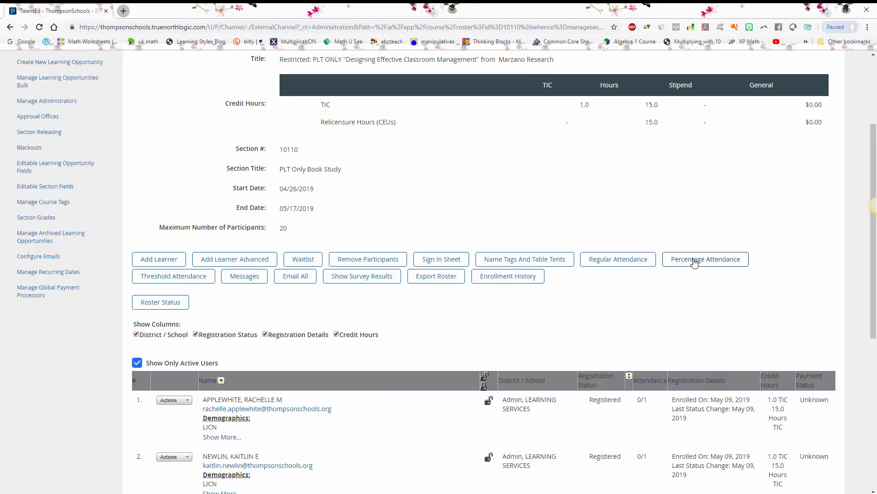
- Set the percentage attendance required to complete the PLT Only Book Study section to 1 and update it
click(694, 263)
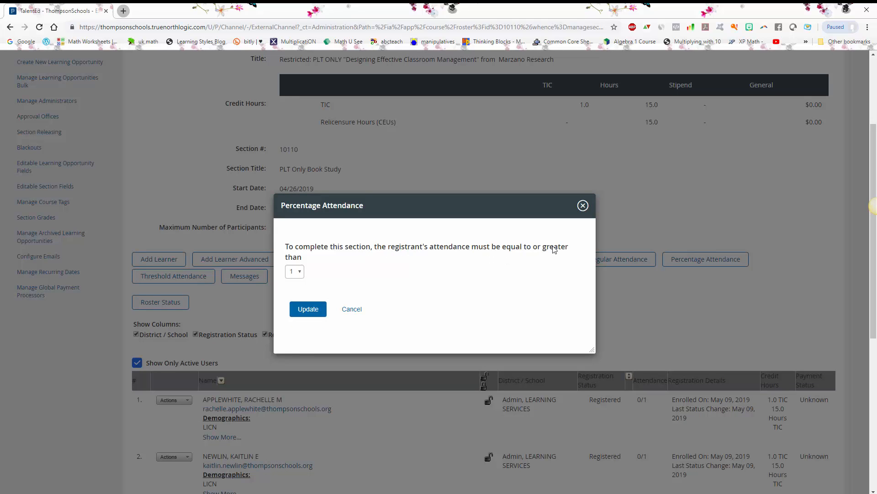
click(300, 273)
click(301, 273)
click(300, 282)
click(308, 311)
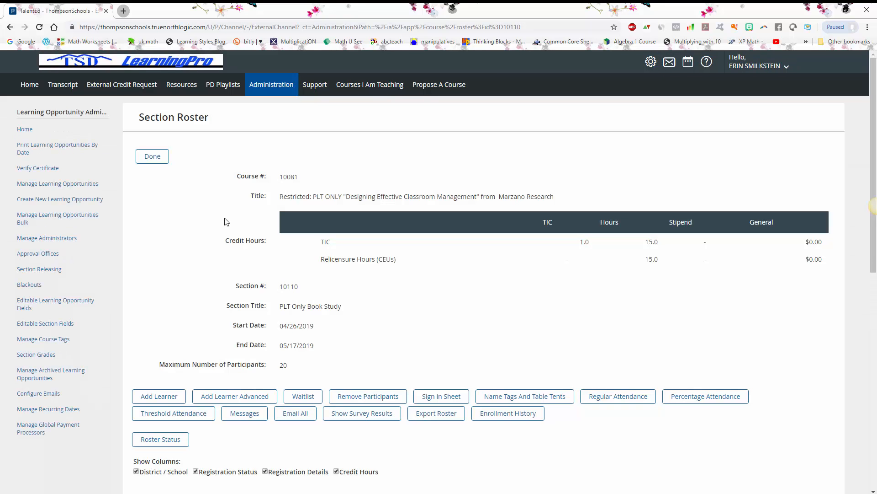
- Set the threshold attendance required for full credit in the PLT Only Book Study section to 1 and update it
click(187, 412)
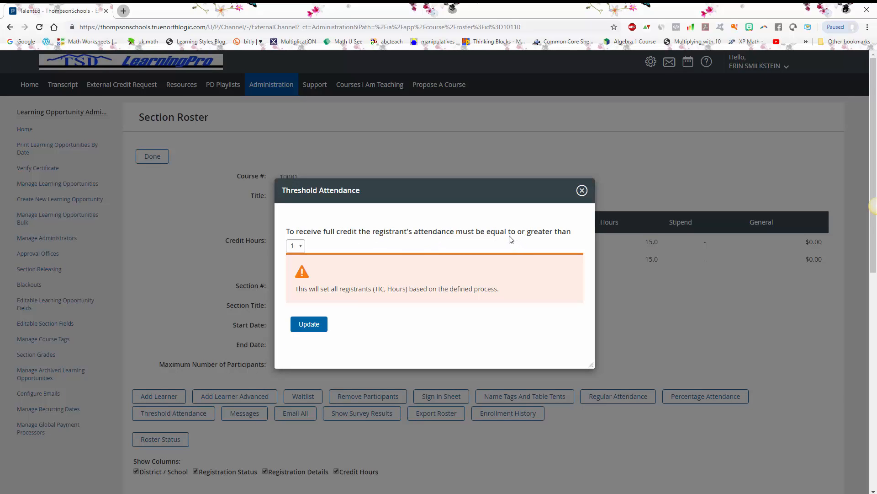
click(301, 247)
click(302, 247)
click(315, 326)
click(302, 247)
click(301, 248)
click(309, 325)
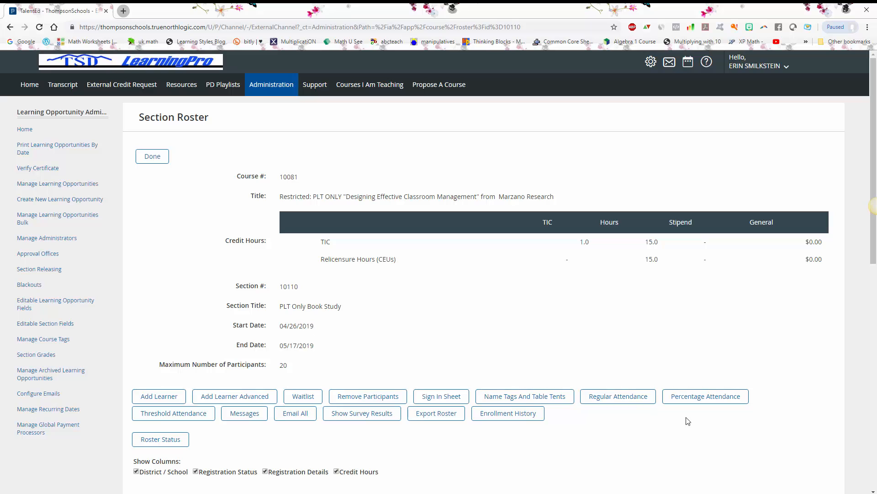
- View the attendance options for the first learner in the PLT Only Book Study regular attendance and return to the roster
click(631, 402)
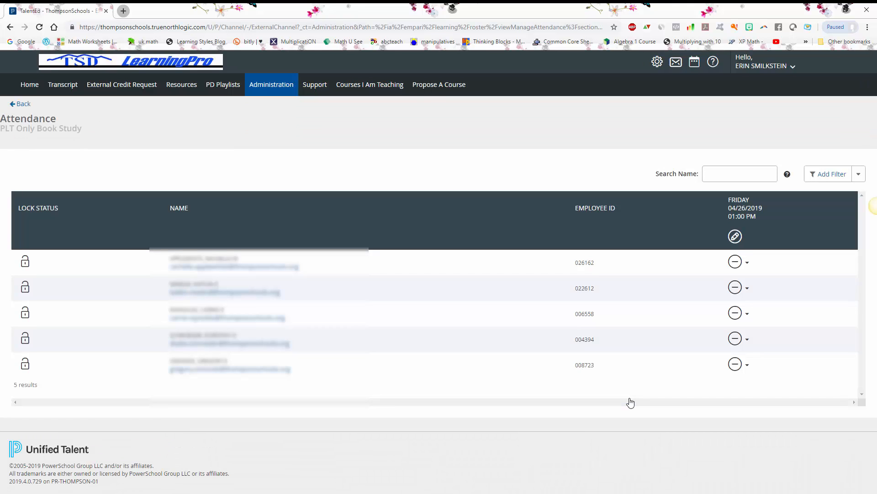
click(747, 264)
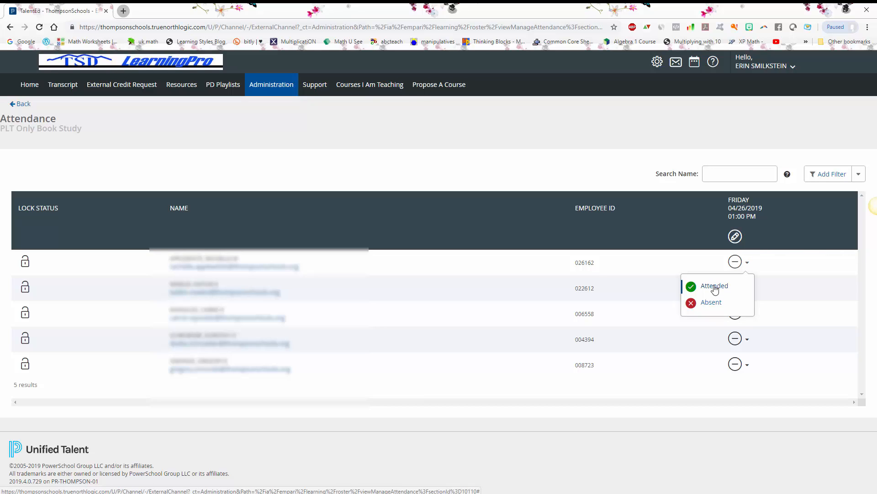
click(374, 289)
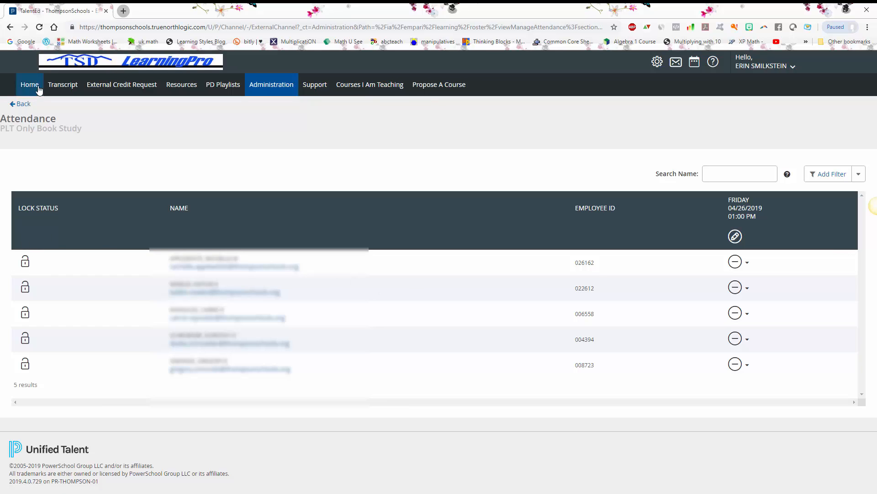
click(21, 107)
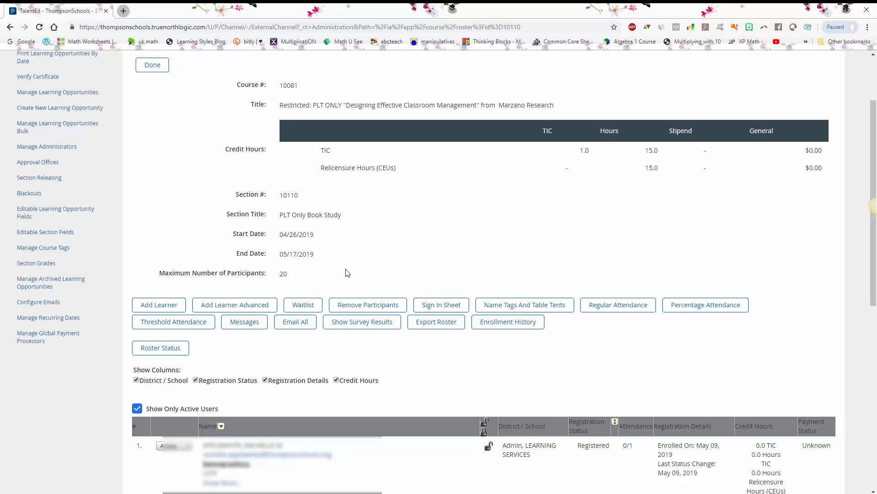
- Reopen the regular attendance and bulk update all five learners to Not Recorded for the 04/26/2019 session
click(627, 308)
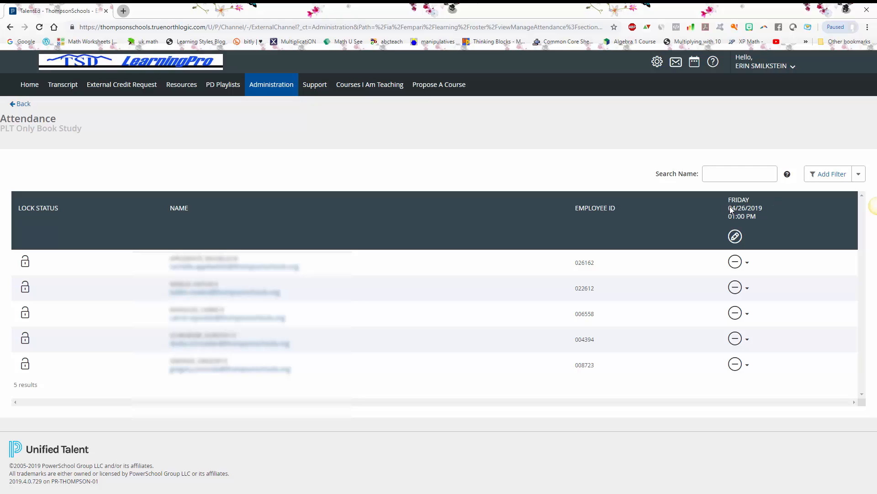
click(735, 237)
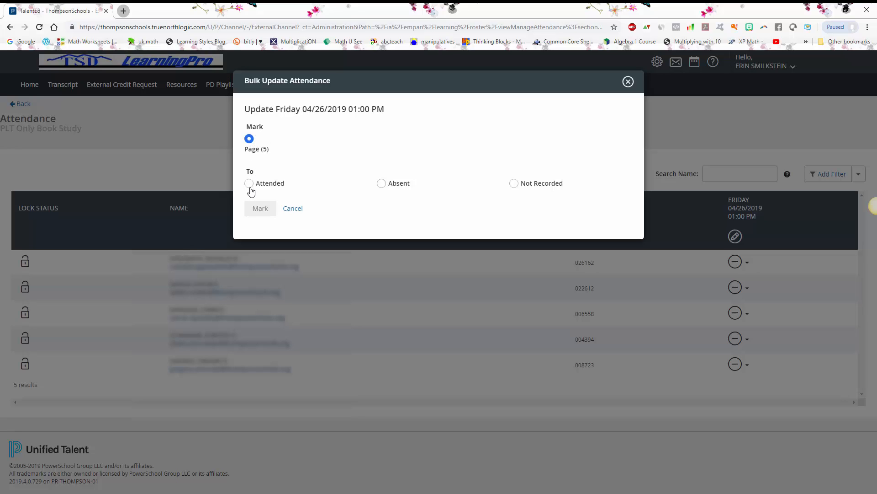
click(514, 184)
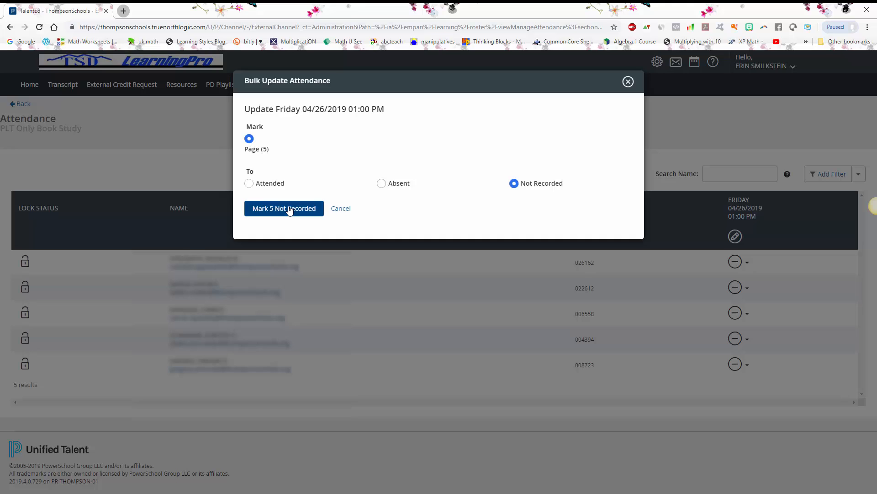
click(289, 210)
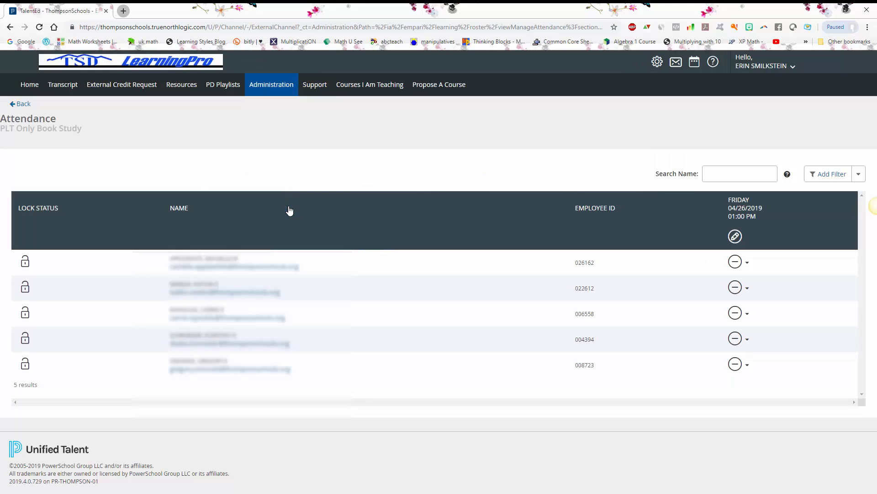
- Mark the first learner as Attended for 04/26/2019 and check the attendance options of the fourth learner
click(748, 263)
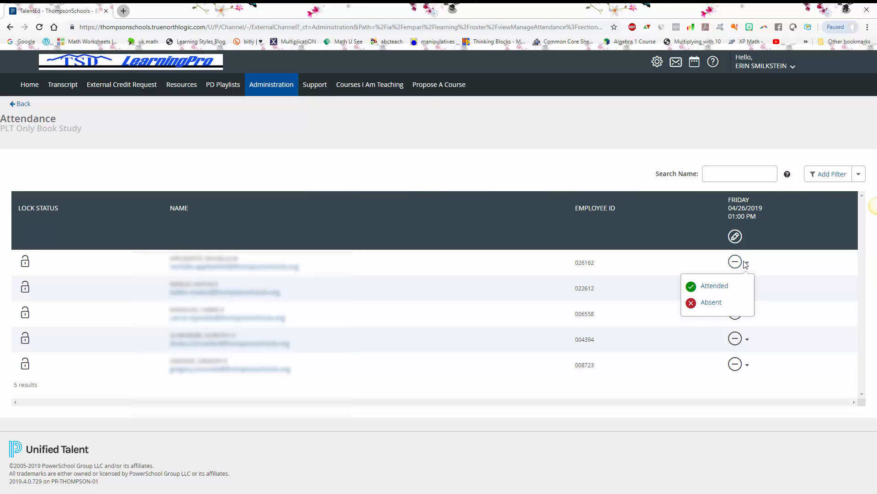
click(708, 287)
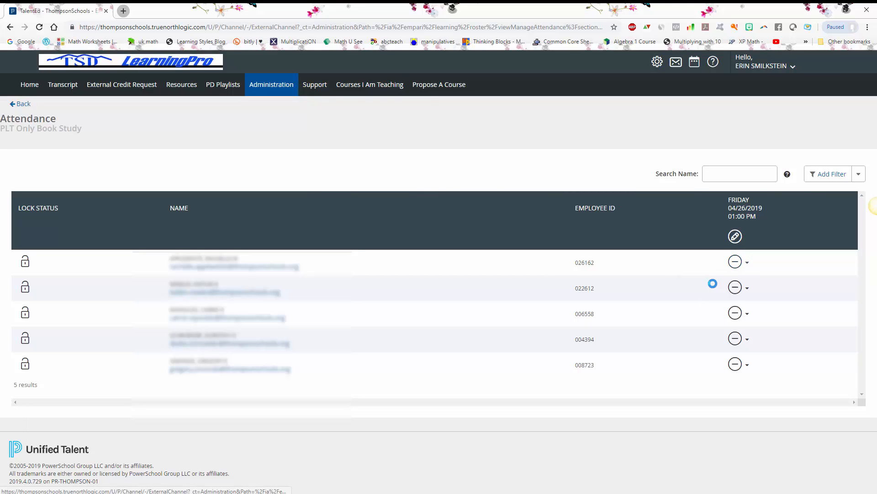
click(747, 339)
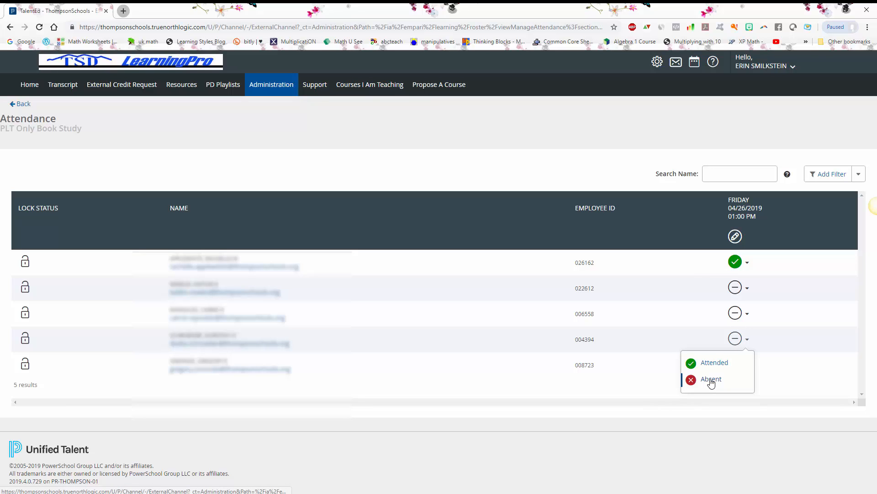
click(750, 266)
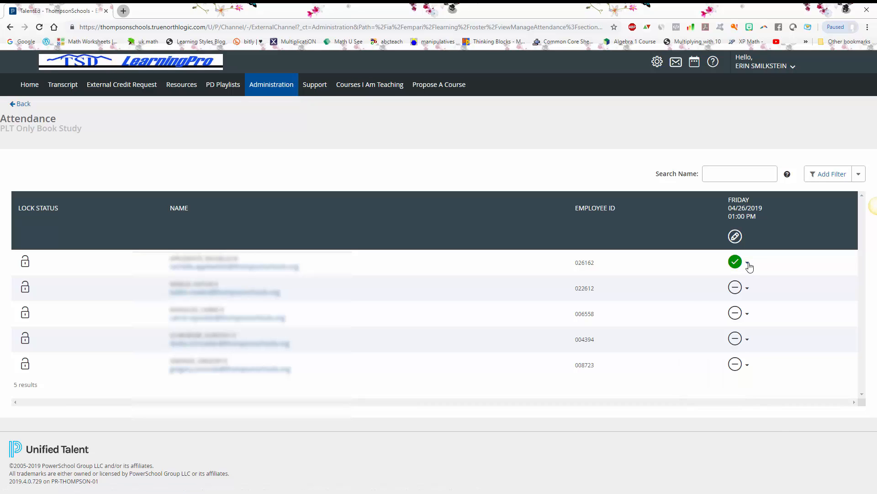
- Set the first learner's 04/26/2019 attendance to Not Recorded and return to the section roster
click(748, 263)
click(728, 287)
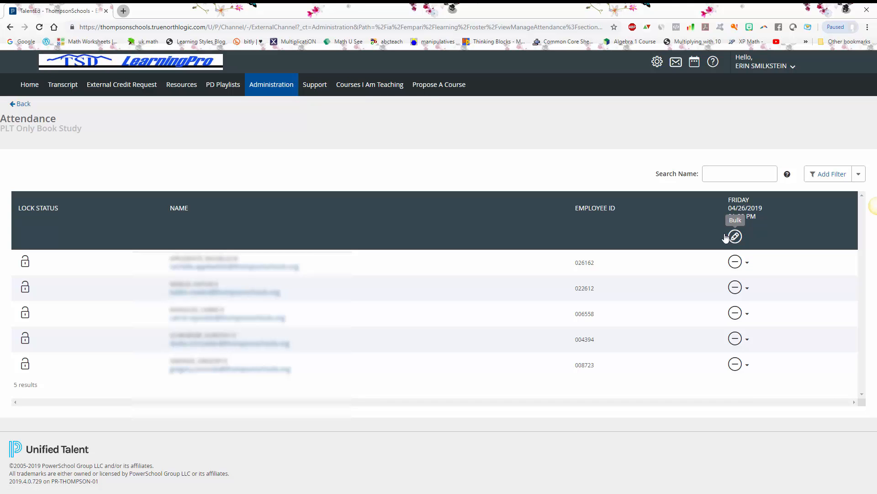
click(21, 104)
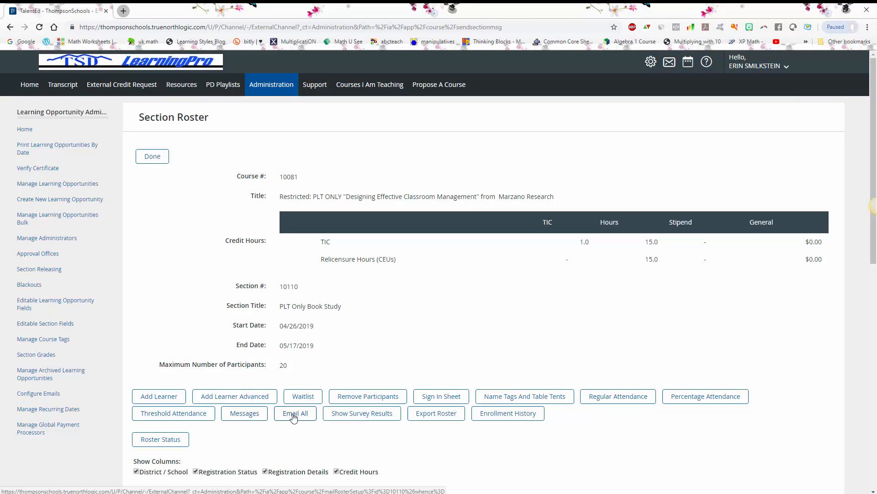
- Open the email form for messaging the whole PLT Only Book Study roster and bring up its recipient list
click(239, 419)
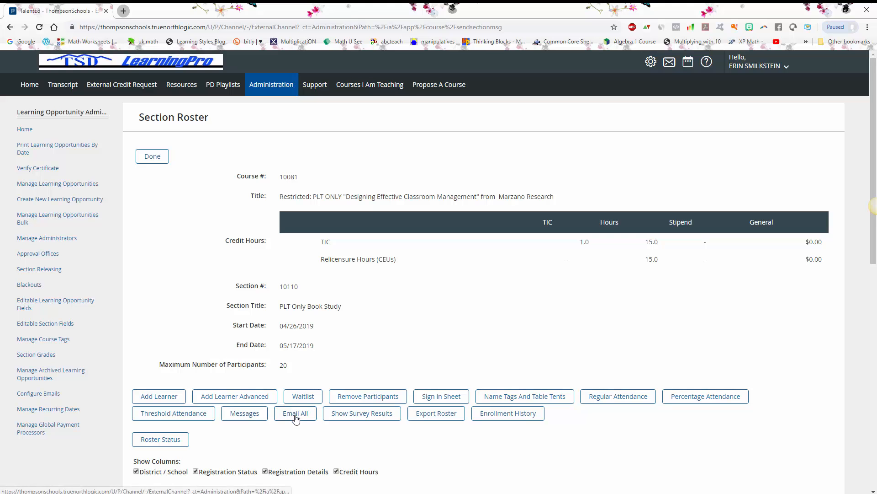
click(295, 416)
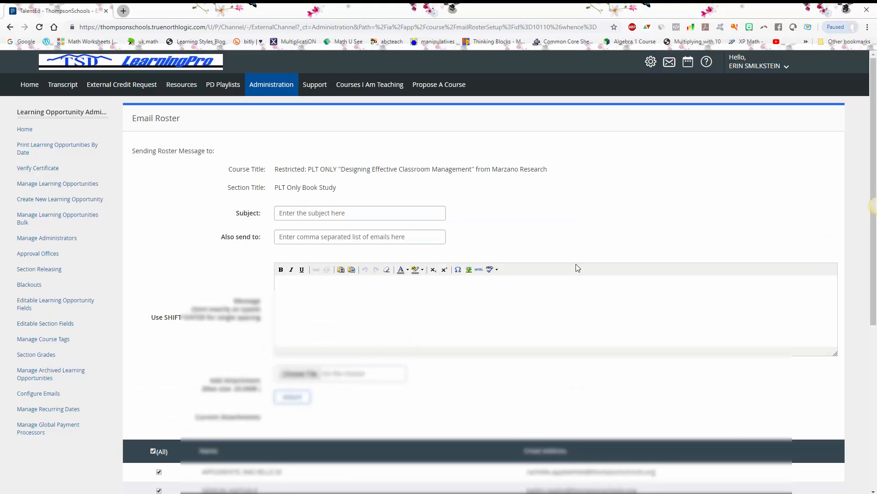
scroll(577, 267, down, 3)
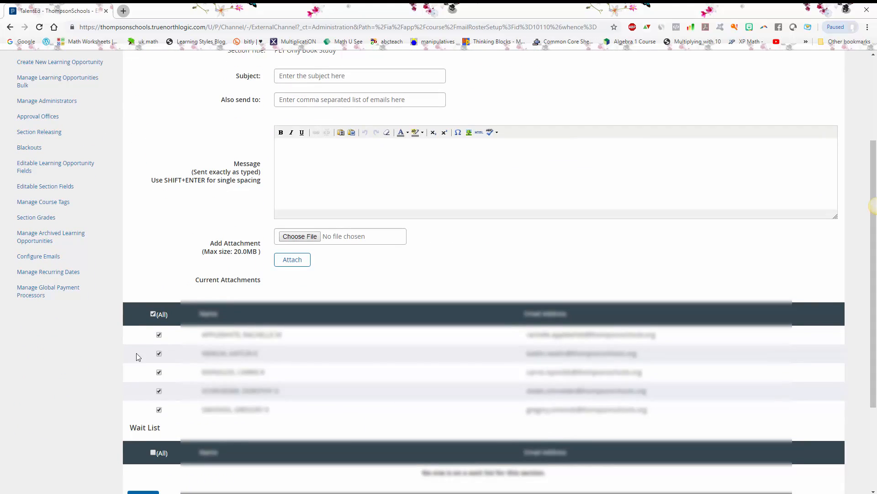
- Try deselecting individual learners as email recipients and reselect the entire roster
click(159, 354)
click(160, 372)
click(159, 391)
click(159, 391)
click(153, 314)
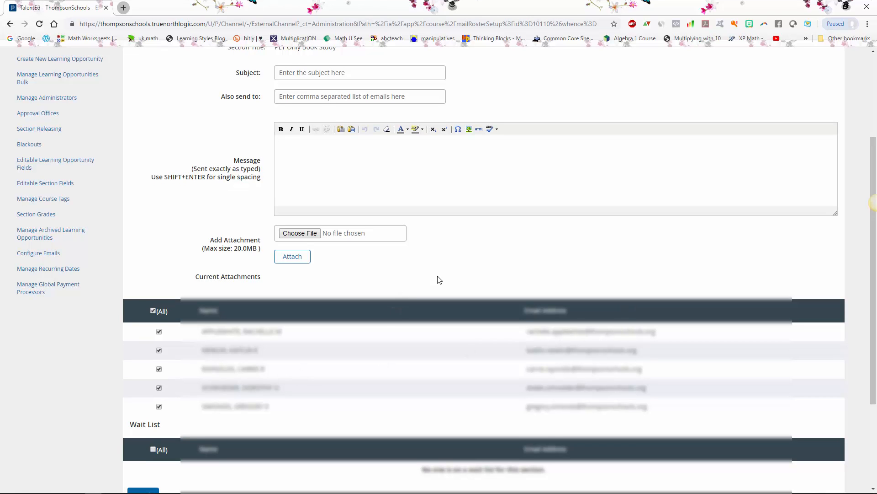
- Examine the roster email's additional-recipients, subject, message and attachment fields, plus the waitlist recipients
scroll(438, 279, up, 3)
click(402, 234)
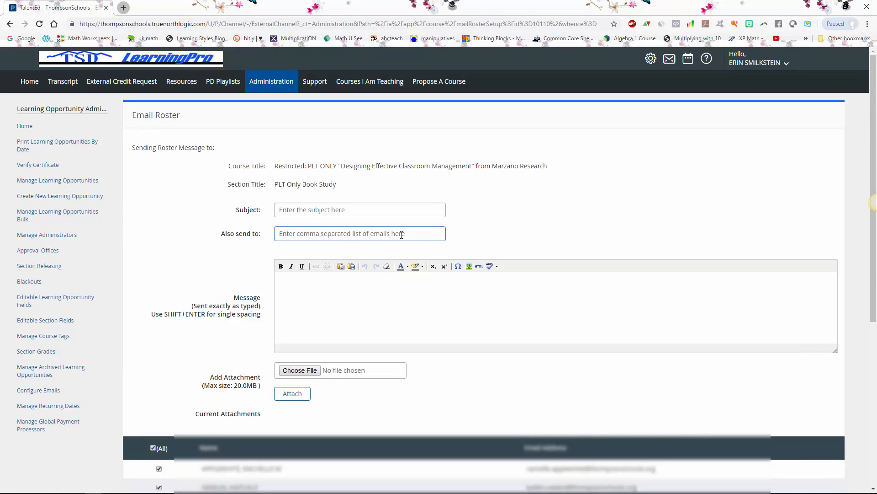
drag(410, 233, 278, 233)
key(BackSpace)
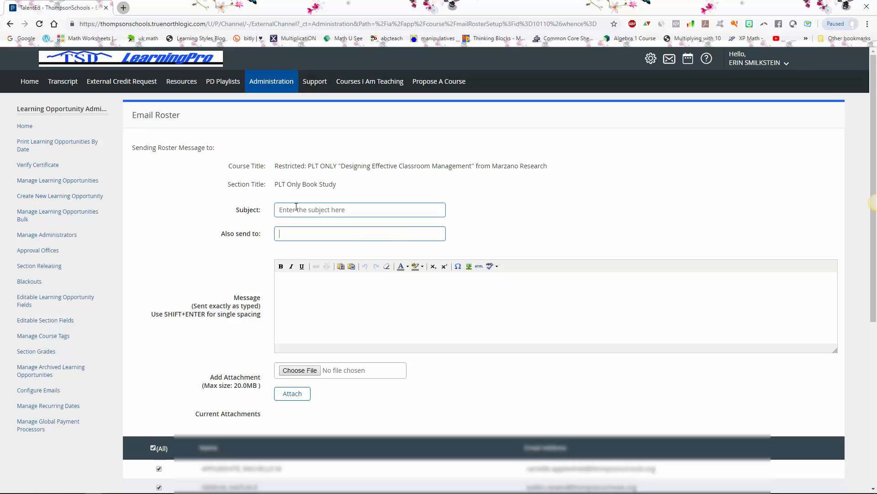
scroll(484, 308, down, 6)
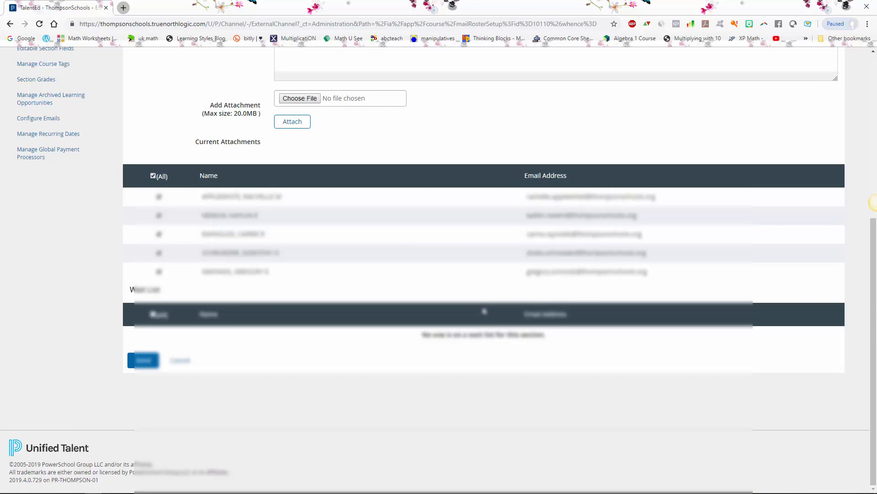
scroll(484, 311, up, 2)
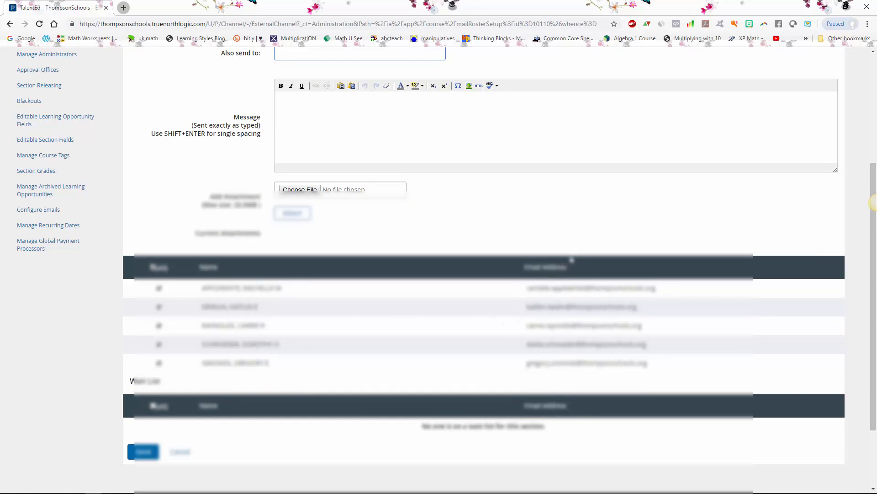
scroll(572, 259, up, 2)
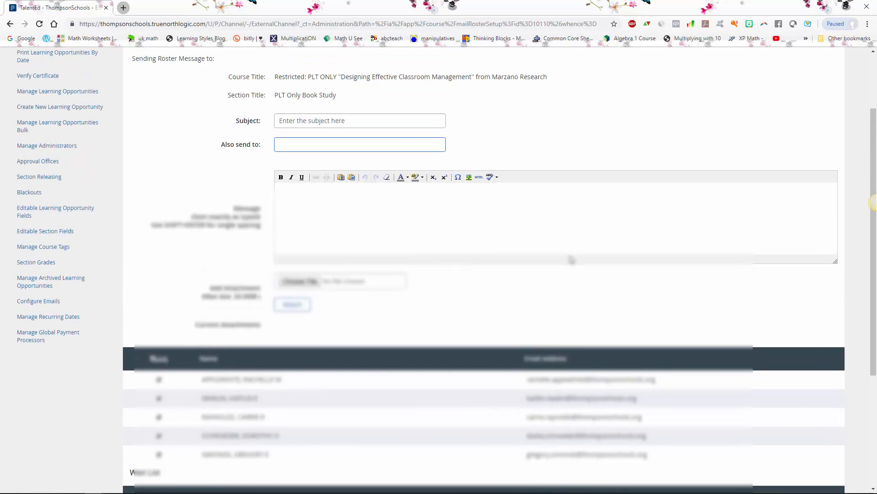
- Review the roster email form through to the waitlist recipients and cancel the message, returning to the section roster
scroll(571, 259, up, 2)
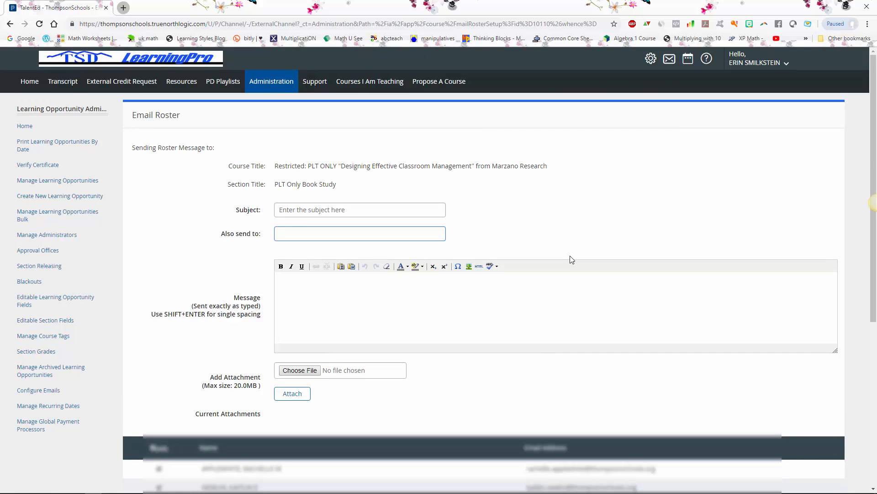
scroll(311, 91, down, 6)
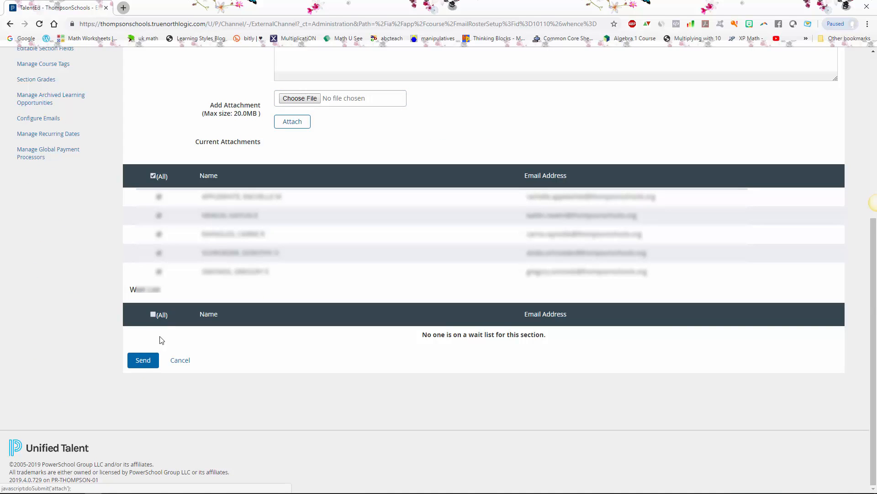
click(180, 361)
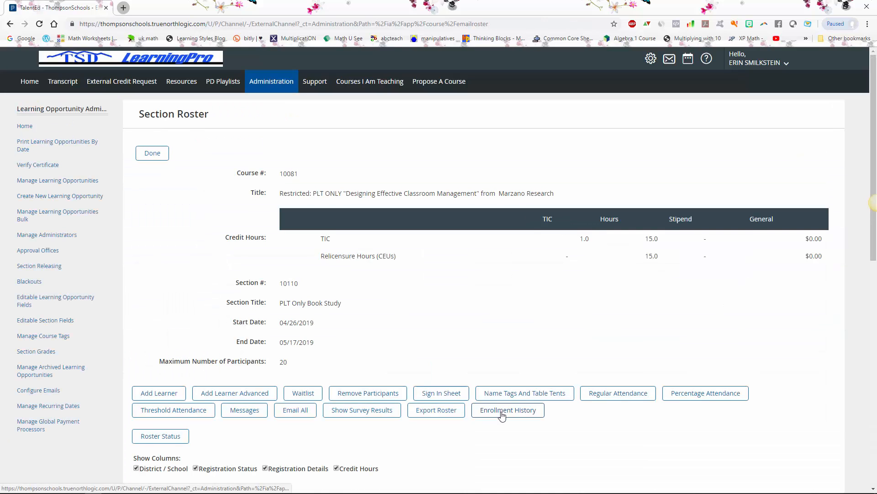
- Examine the section's enrollment history for enrollment dates, removed learners and who made each change, and return to the roster
click(502, 415)
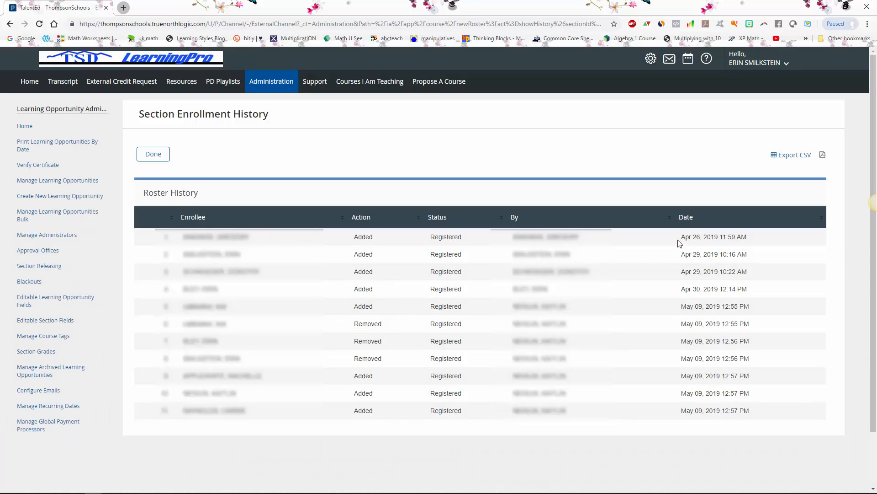
drag(681, 237, 753, 239)
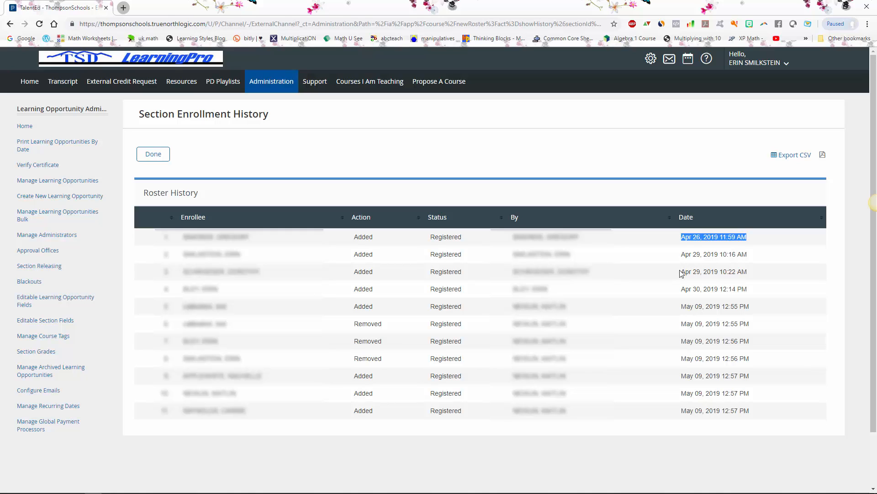
drag(681, 273, 787, 275)
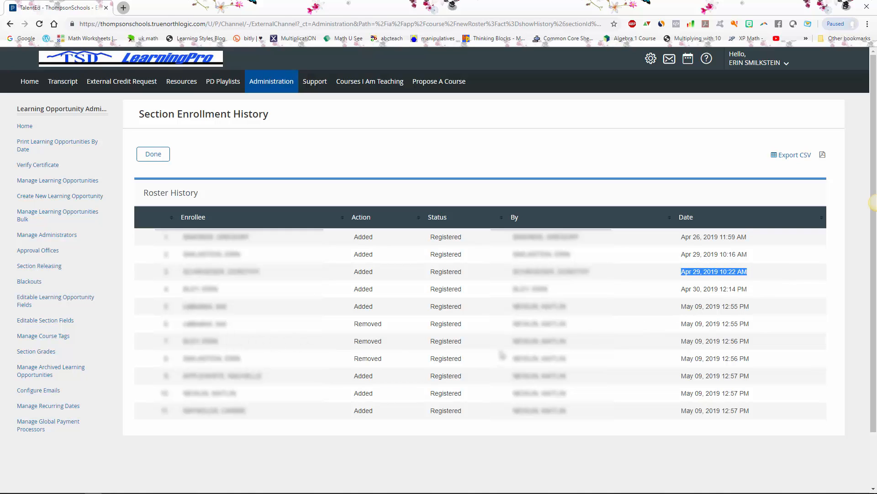
drag(353, 324, 390, 361)
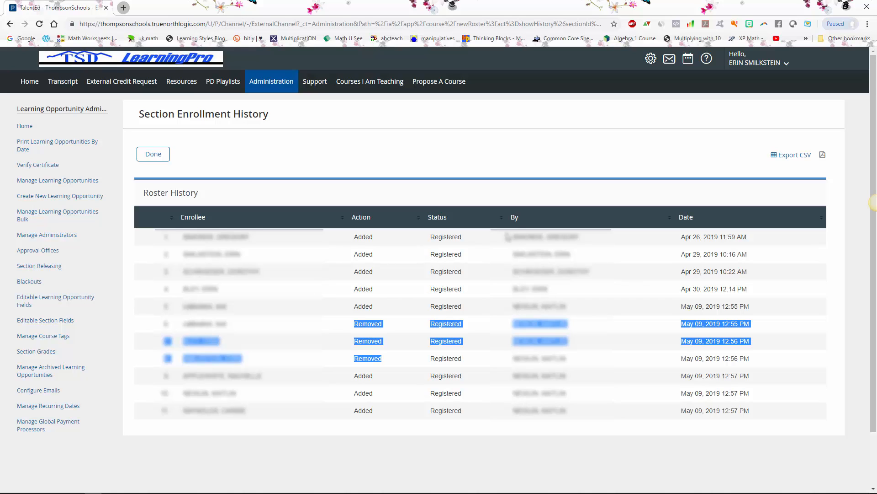
drag(513, 238, 595, 246)
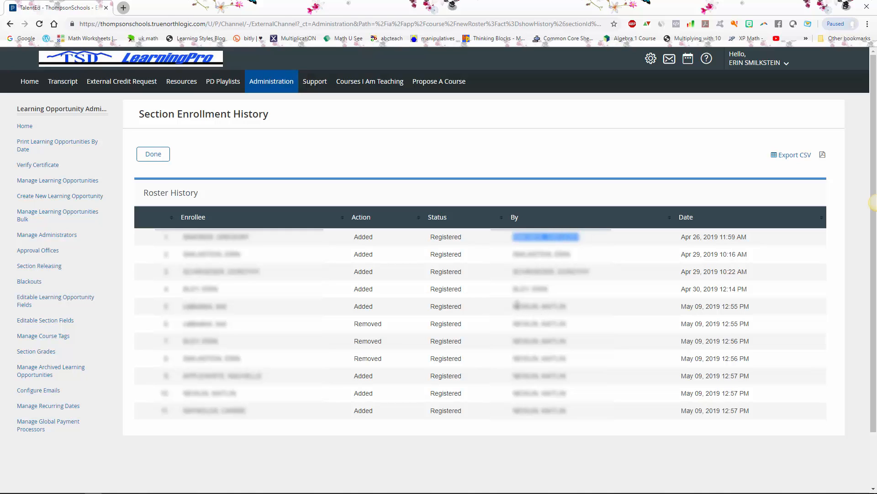
drag(517, 306, 552, 306)
drag(578, 402, 515, 305)
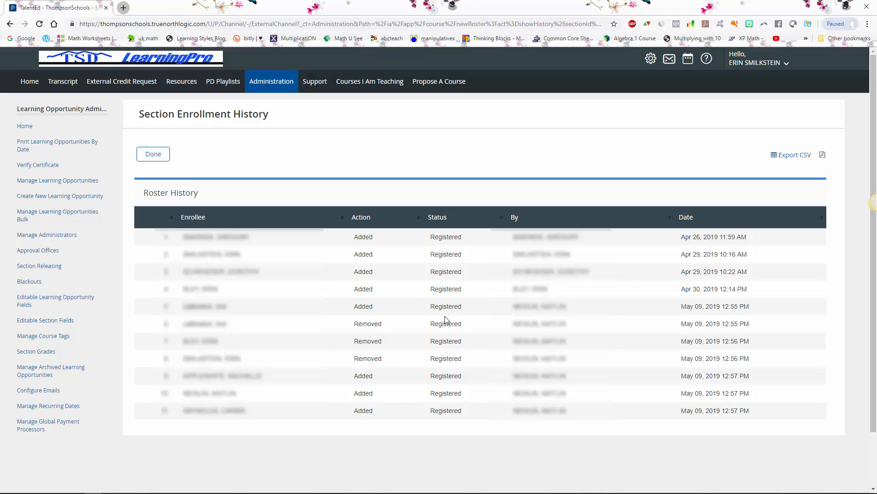
click(153, 156)
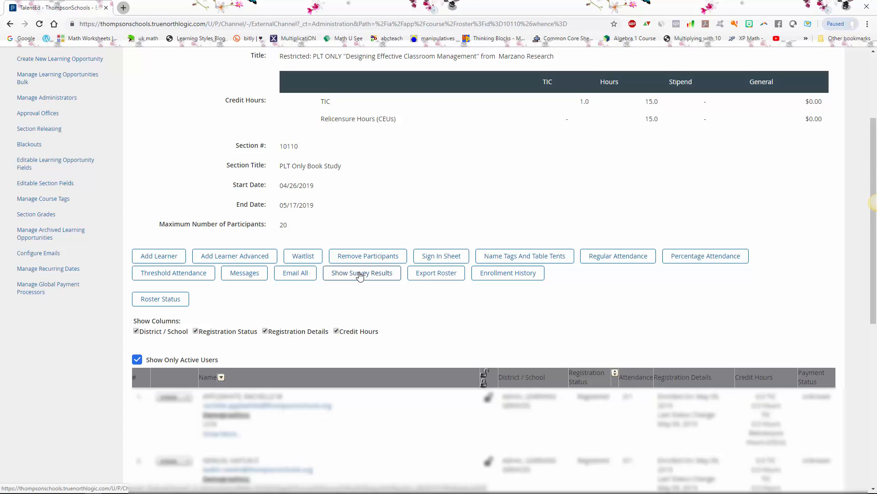
- View the section's Course Survey Results report and the First PD Survey's Course Survey Completion report, and return to the roster
click(360, 274)
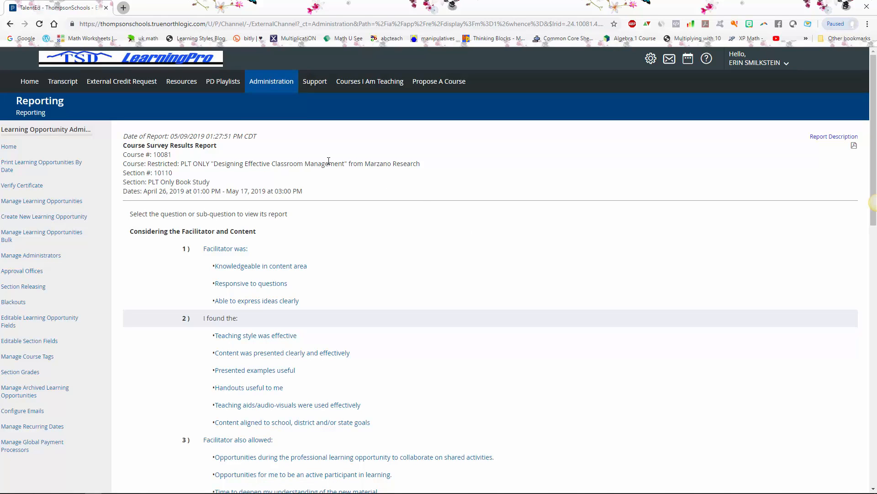
click(9, 24)
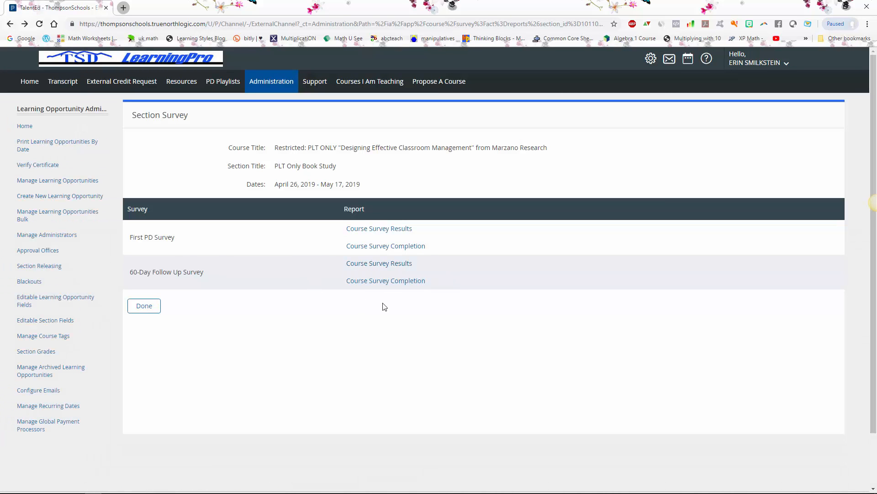
click(388, 251)
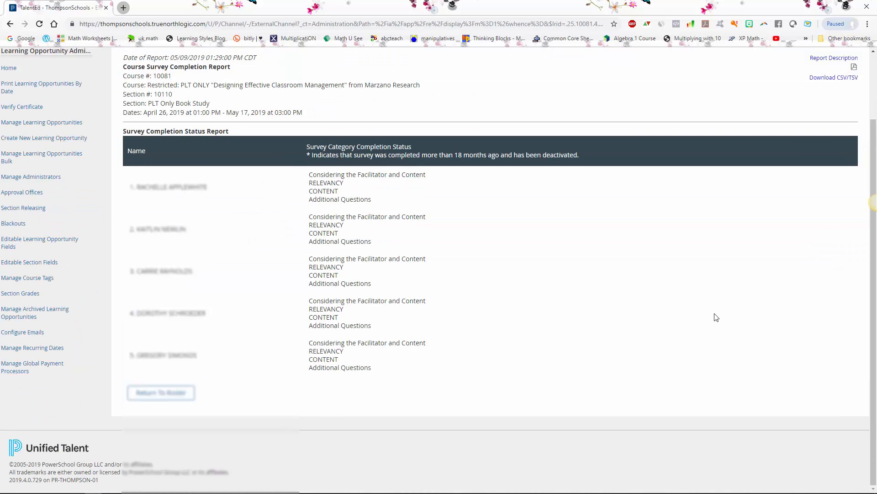
scroll(716, 317, up, 2)
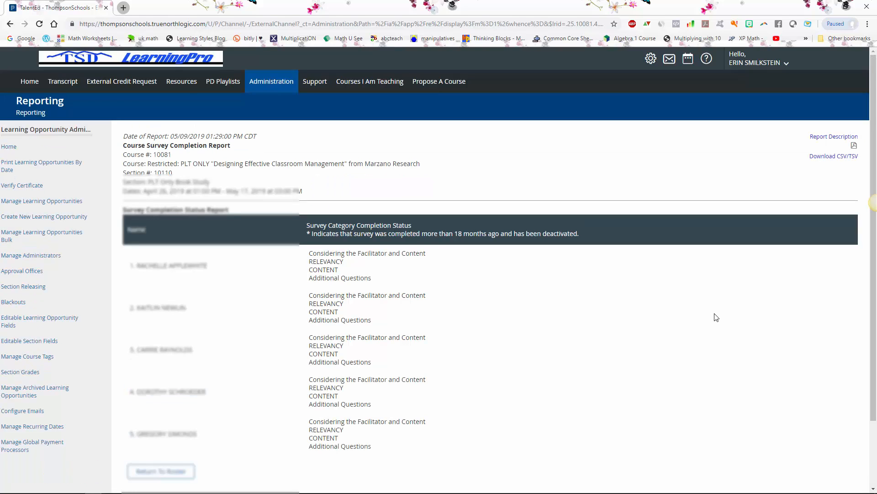
scroll(716, 317, down, 2)
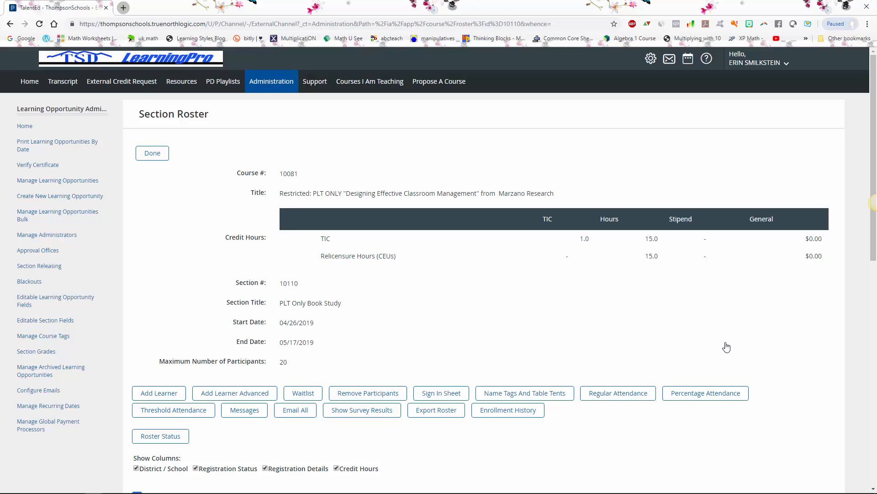
- Open roster status editing for the PLT Only Book Study section and bring up the status choices for changing all learners
scroll(726, 347, down, 3)
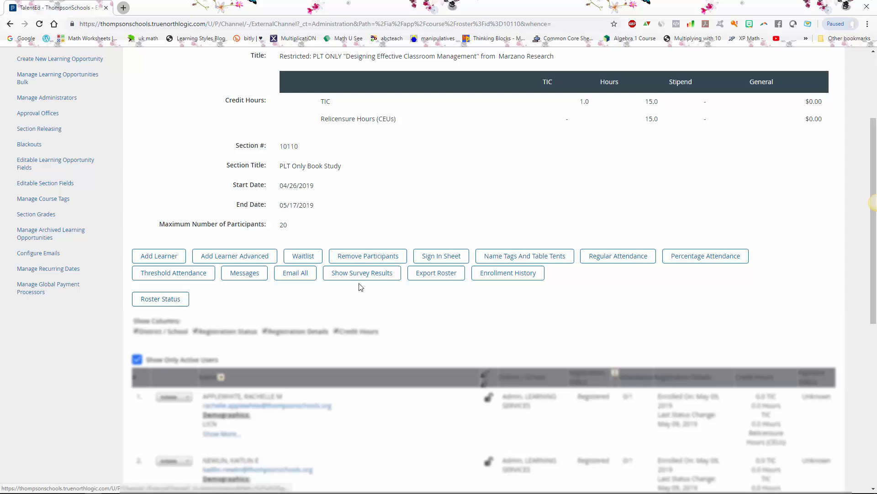
scroll(603, 301, down, 2)
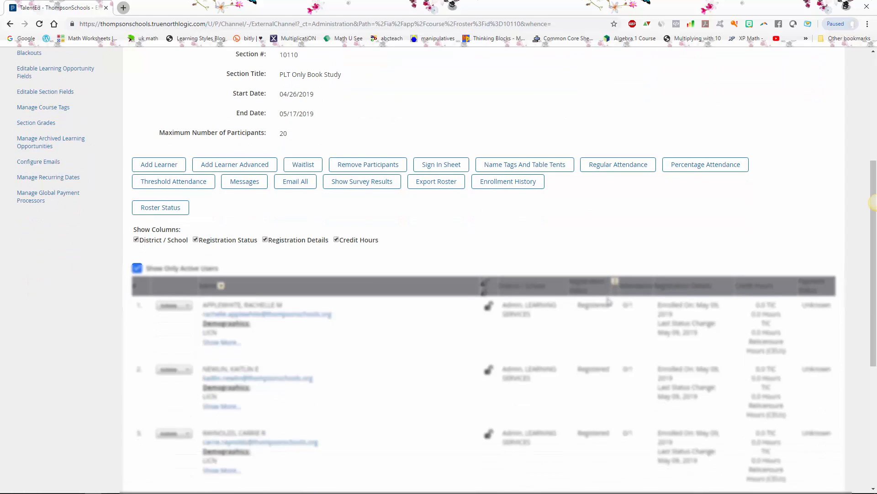
click(159, 209)
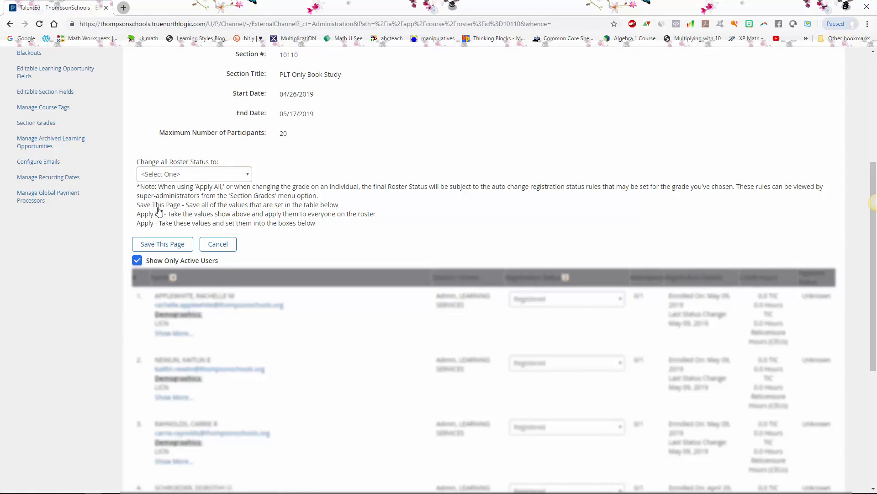
click(181, 175)
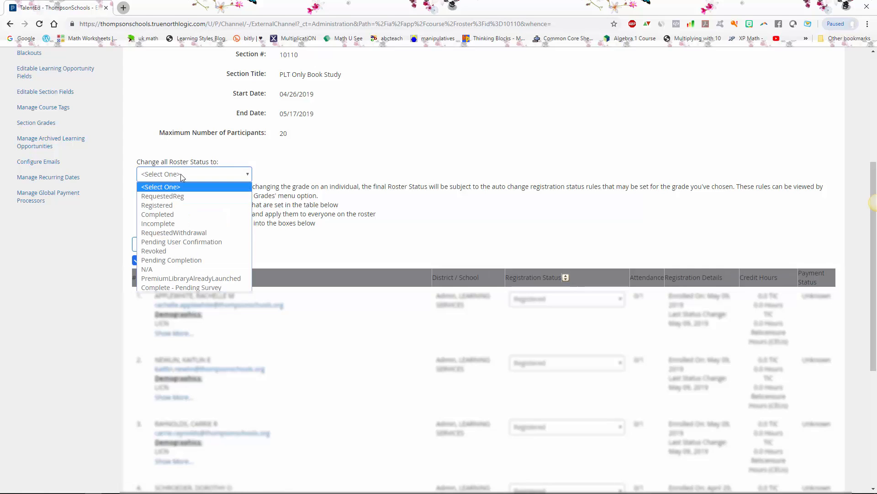